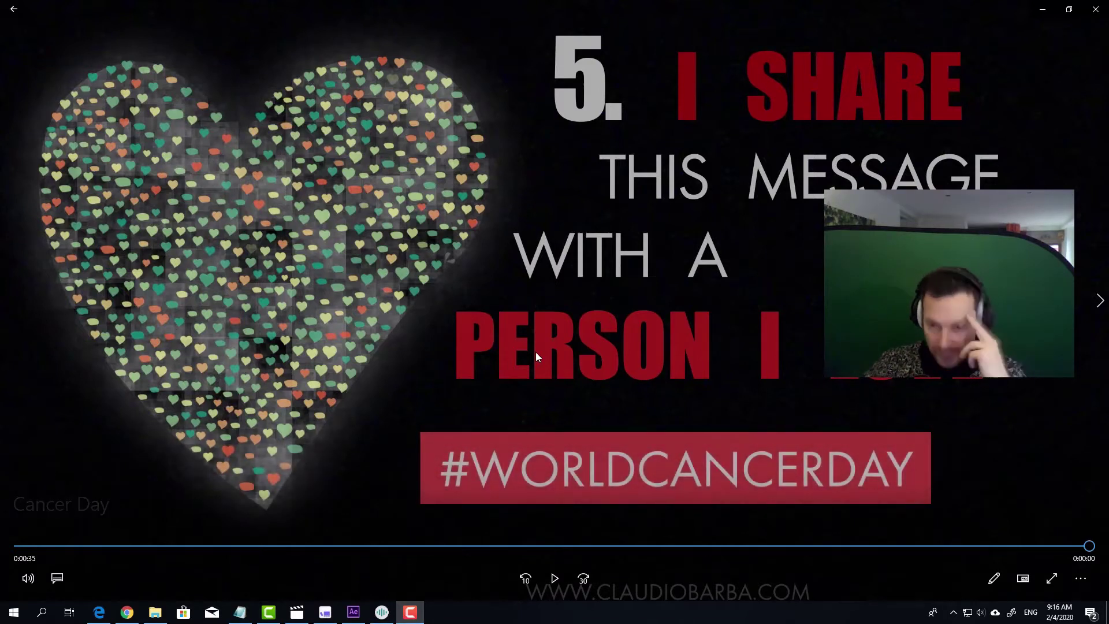
Bring script_en.txt to the front, scroll to the top, and highlight the Introduction heading and key lines.
left_click(241, 612)
scroll(525, 174, "up", 6)
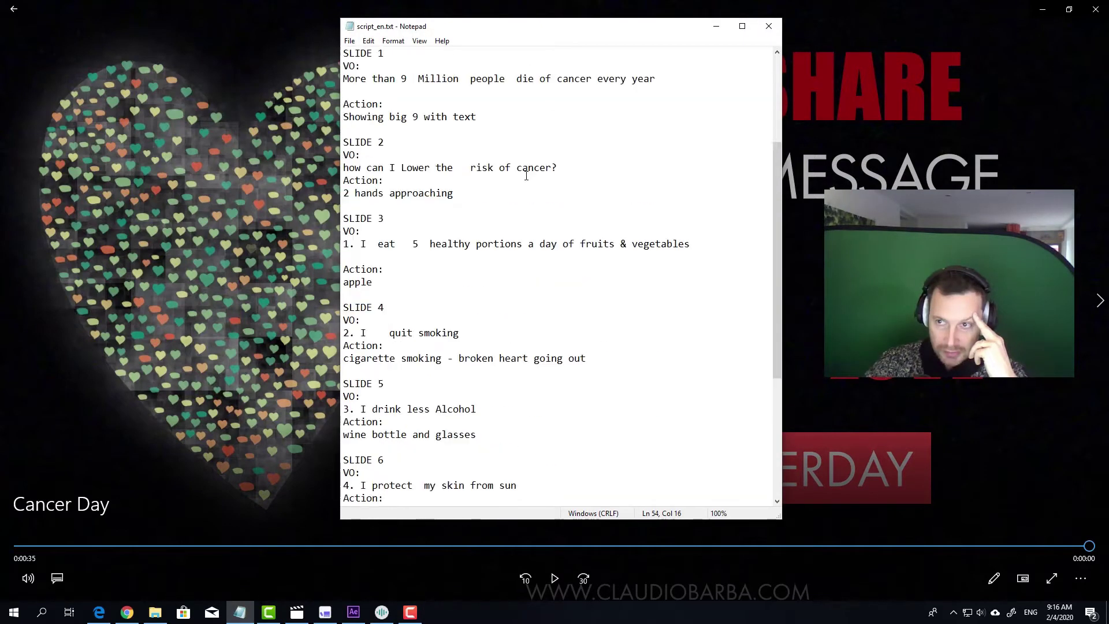
scroll(526, 175, "up", 4)
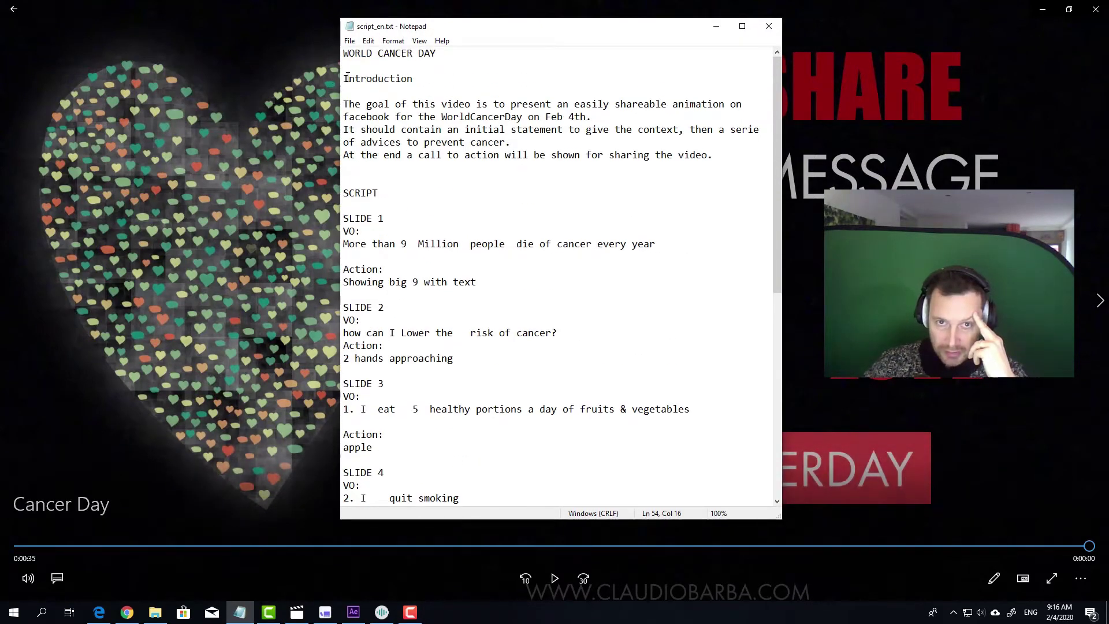
left_click_drag(344, 79, 433, 77)
left_click(438, 78)
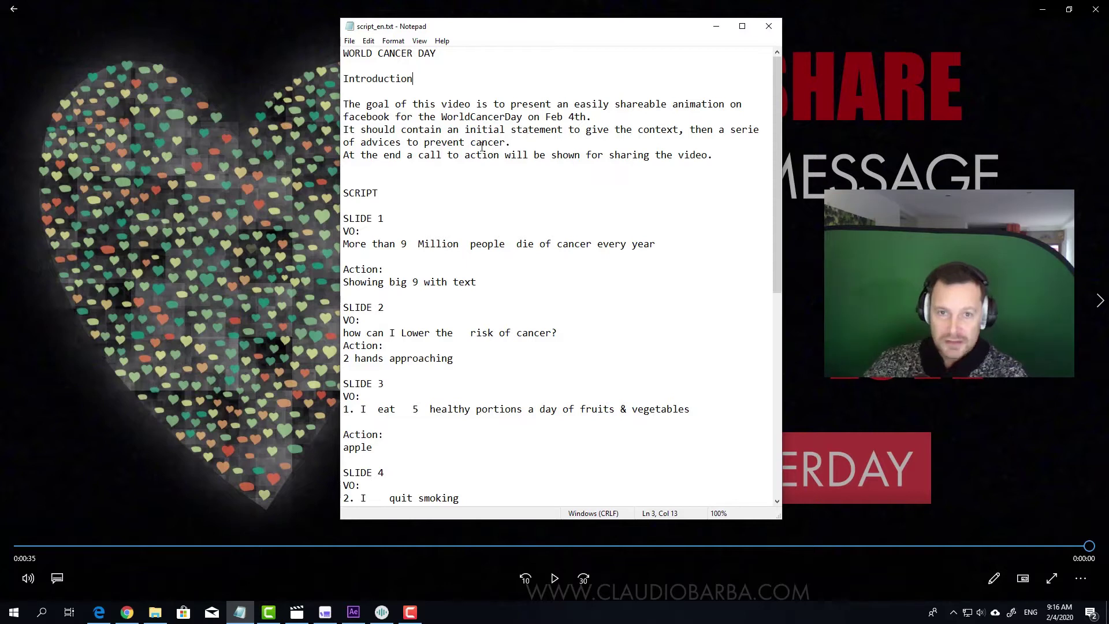
mouse_move(527, 141)
left_mouse_down()
mouse_move(343, 144)
mouse_move(520, 154)
left_mouse_up()
left_click(405, 164)
left_click(546, 154)
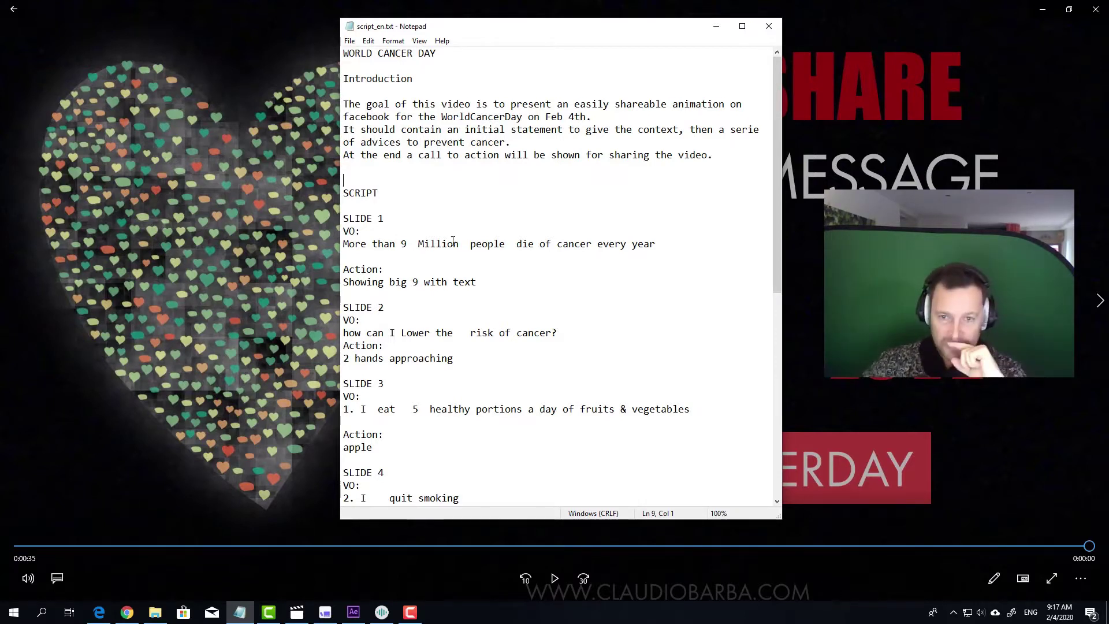
left_click_drag(660, 247, 530, 282)
left_click(360, 232)
left_click(531, 282)
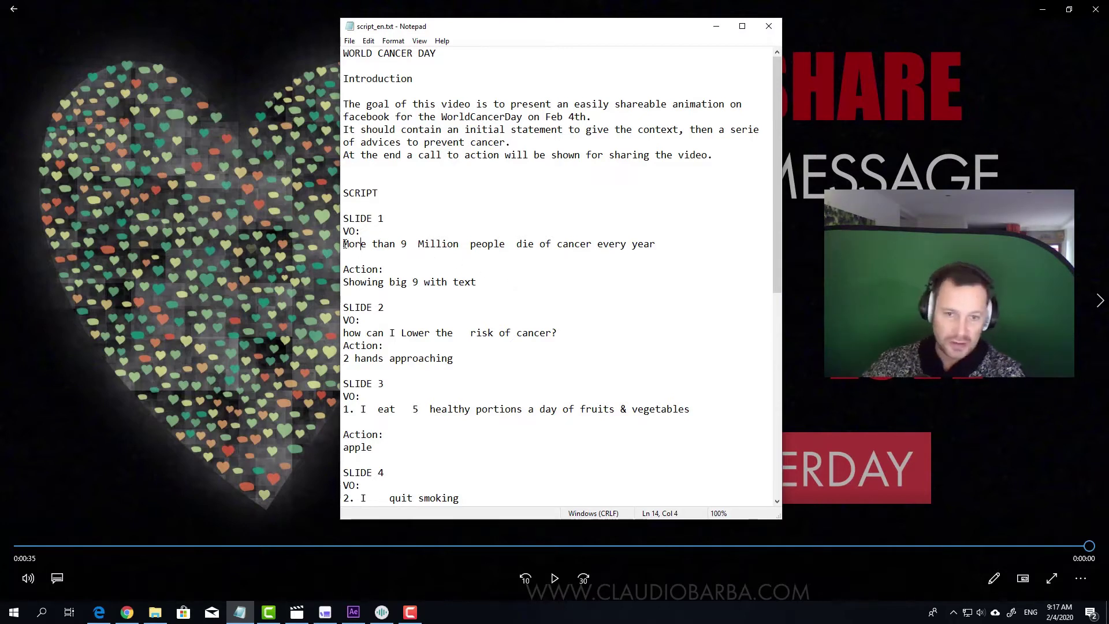
left_click_drag(344, 244, 661, 245)
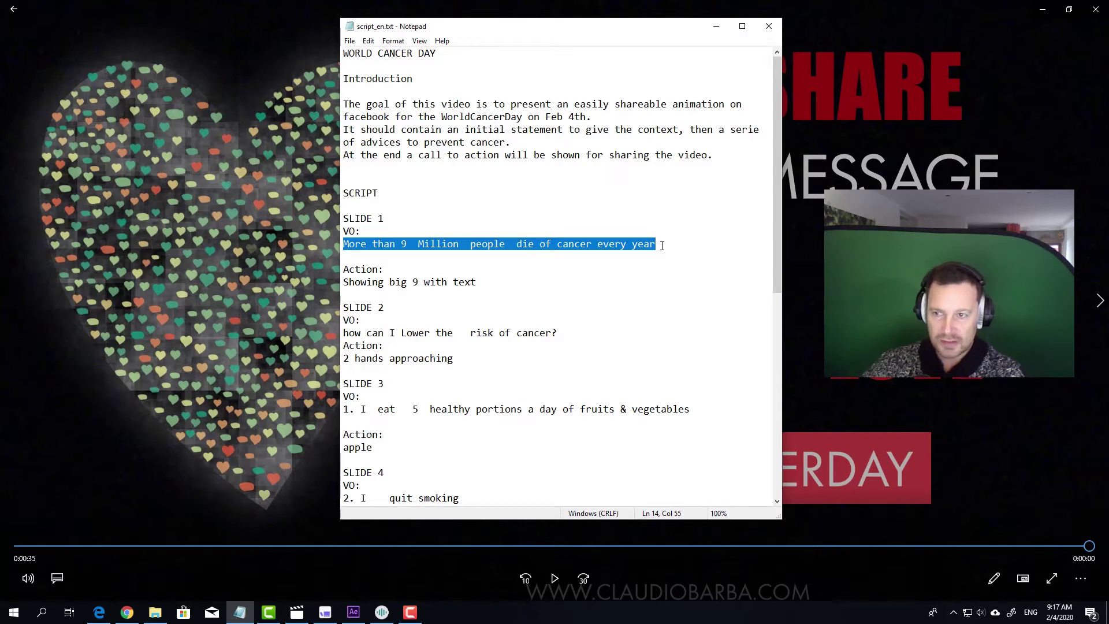
left_click(663, 245)
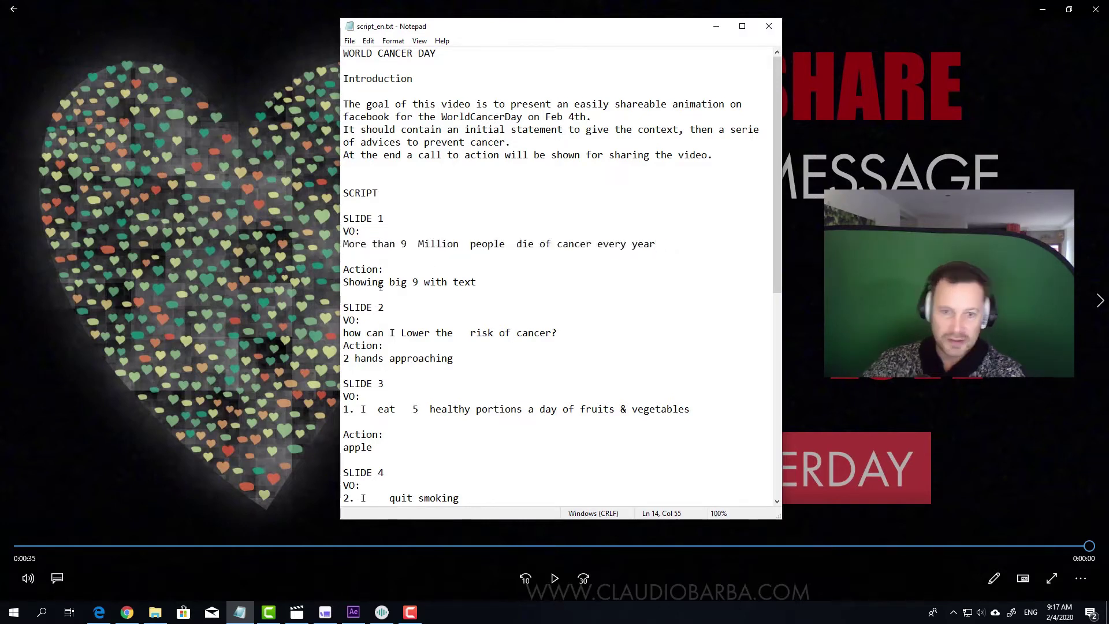
left_click_drag(497, 282, 325, 281)
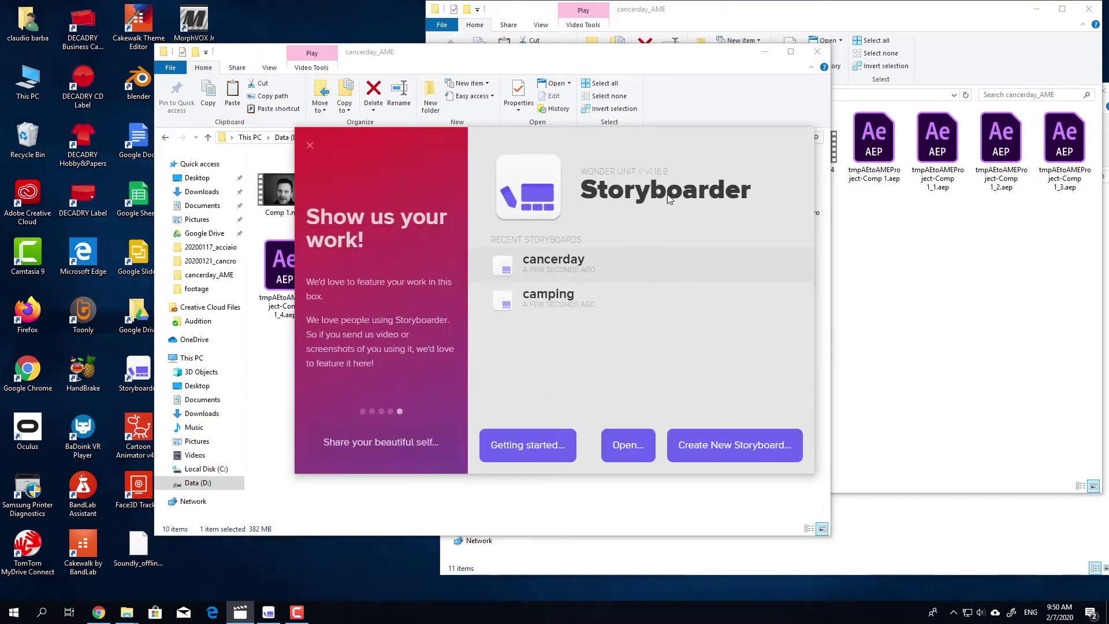
Open the cancerday storyboard and view the heart board 7A and sun board 6A.
left_click(546, 263)
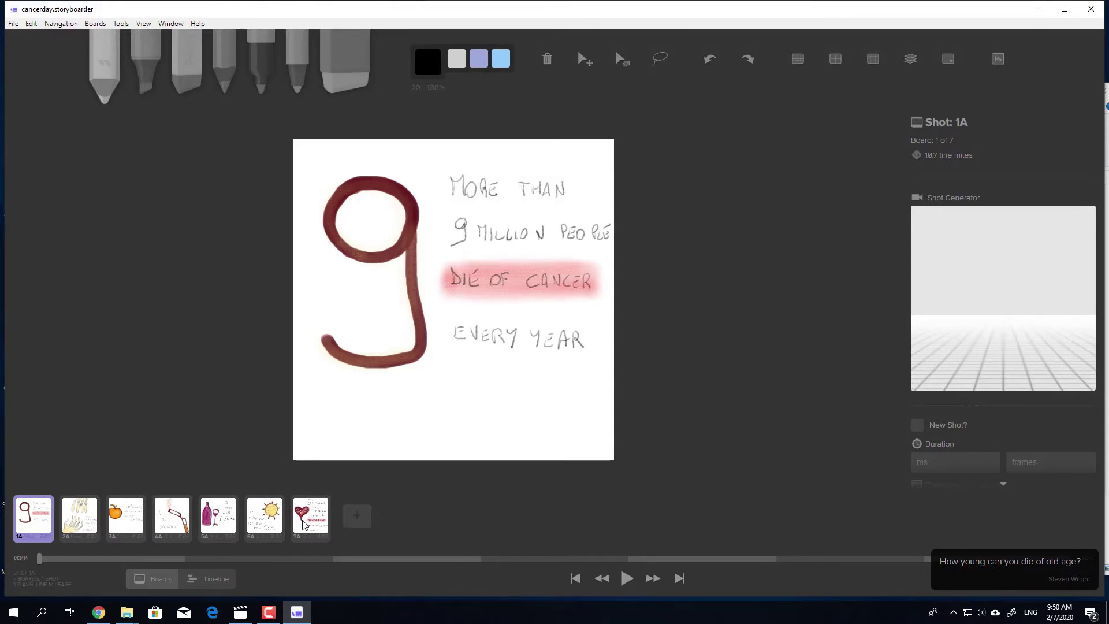
left_click(305, 525)
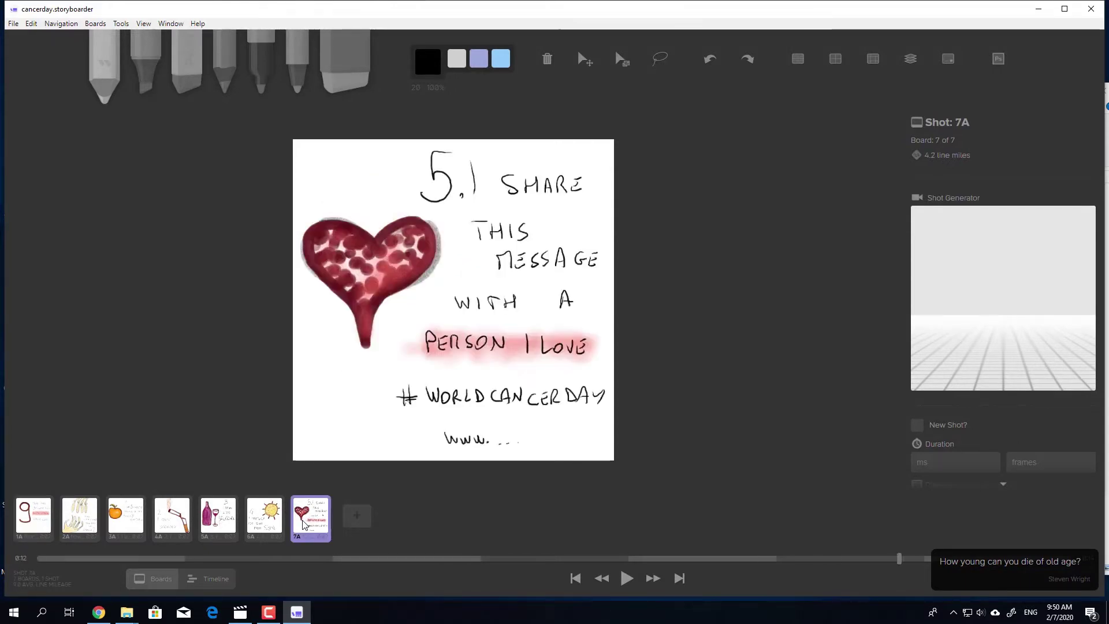
left_click(273, 520)
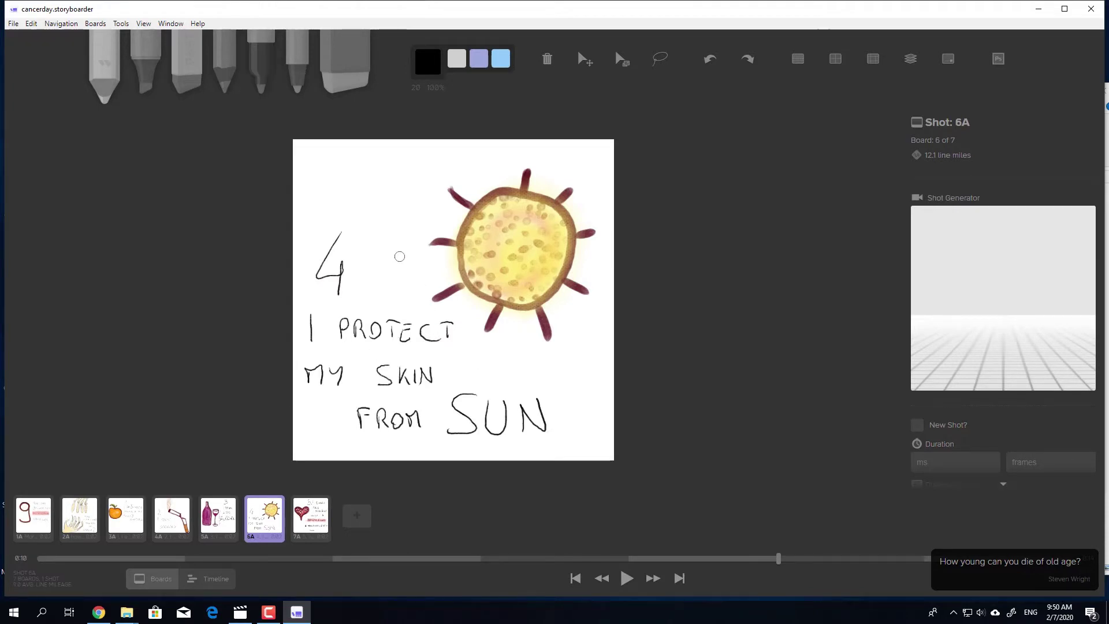
Try out the brush, pen, flat marker and eraser drawing tools.
left_click(297, 63)
left_click(261, 64)
left_click(224, 68)
left_click(187, 64)
left_click(338, 69)
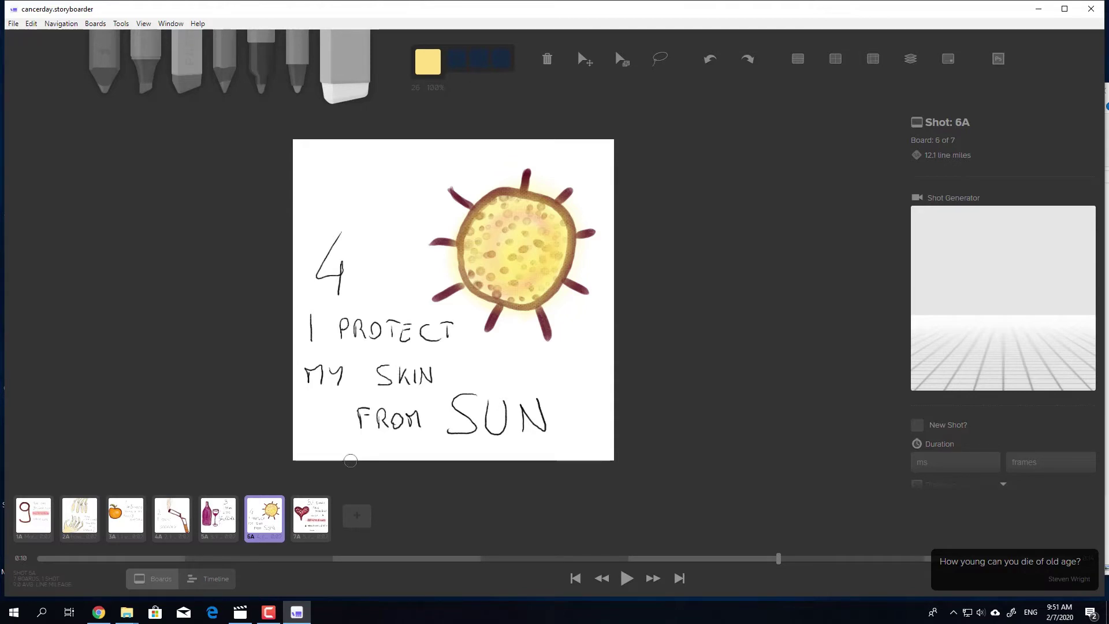
Browse boards 5A, 4A, 3A, 1A and 2A: wine bottle, cigarette, orange, 9 and hands.
left_click(221, 520)
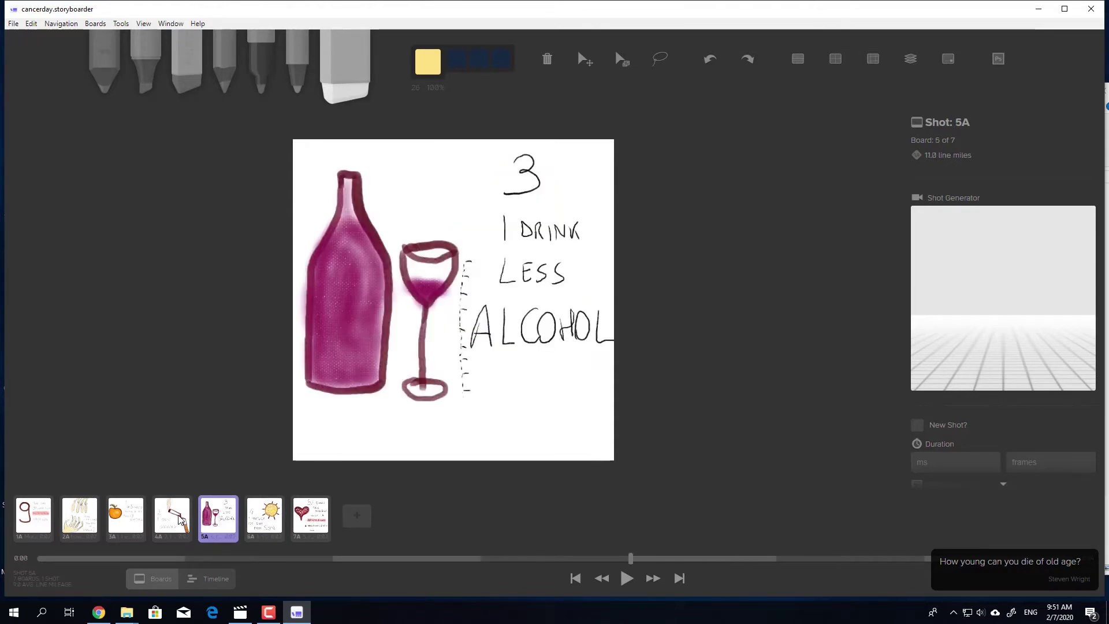
left_click(178, 520)
left_click(137, 522)
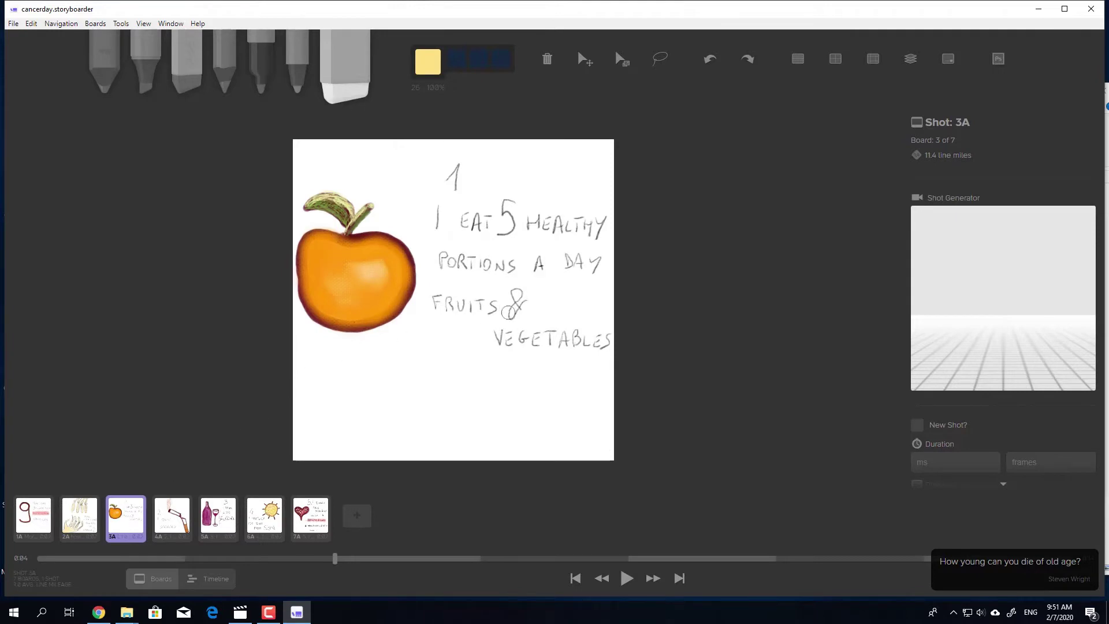
left_click(37, 519)
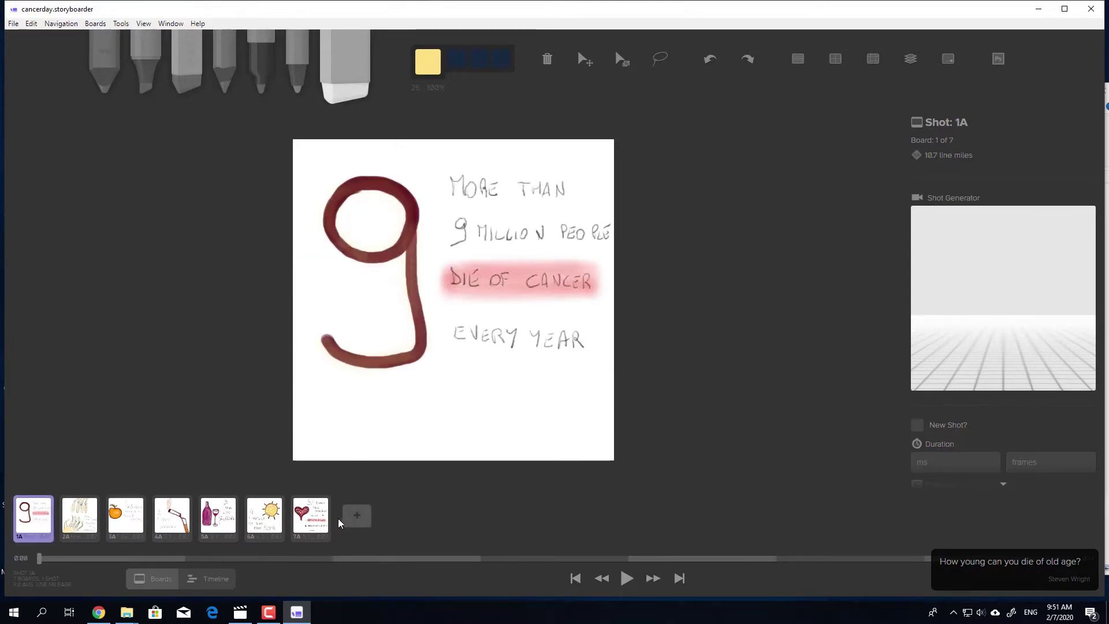
left_click(98, 528)
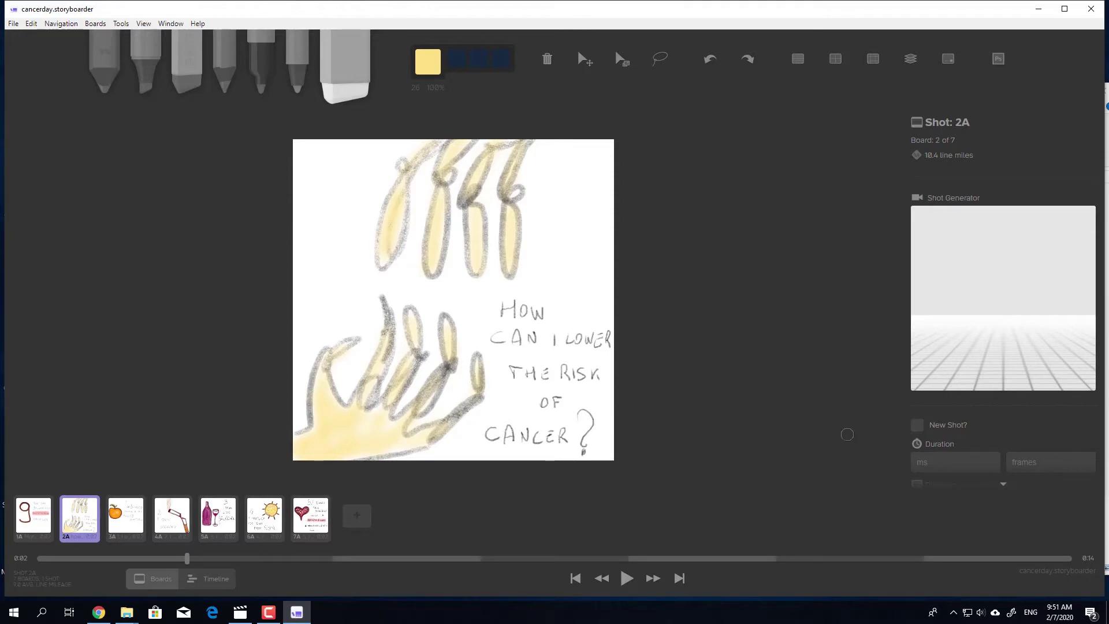
Review board 1A's dialogue, action text and duration field.
key("Left")
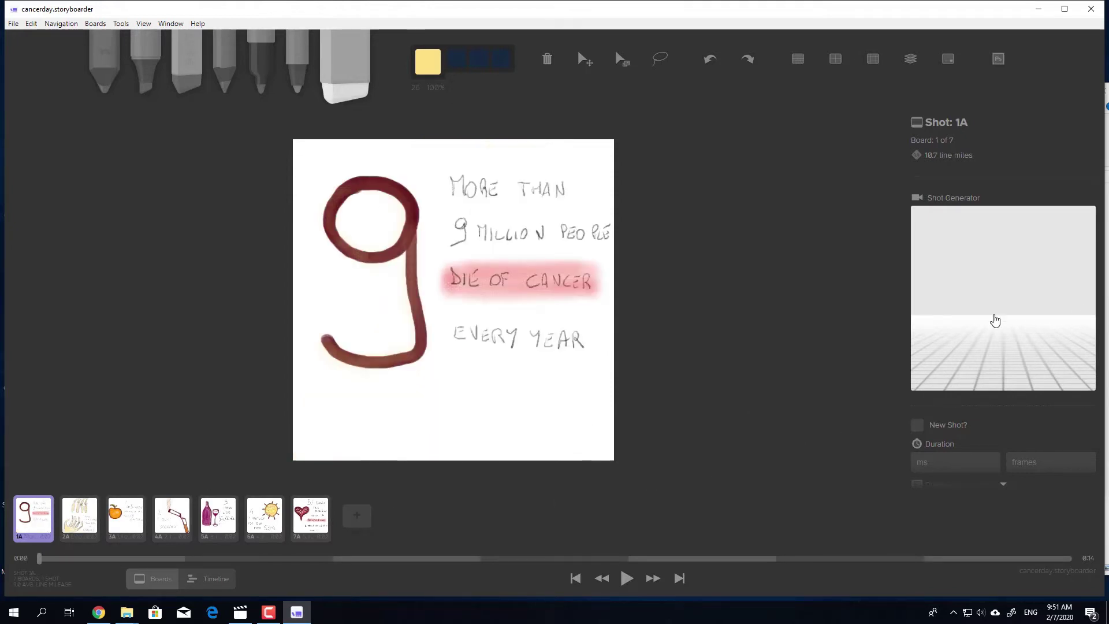
scroll(997, 320, "down", 4)
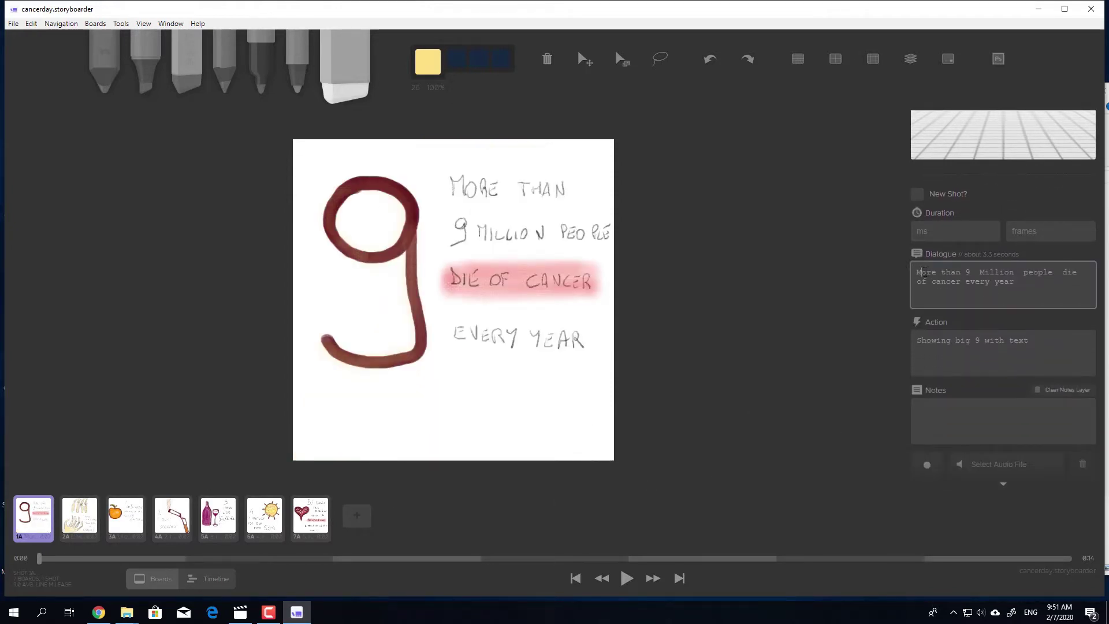
triple_click(924, 272)
left_click(1015, 281)
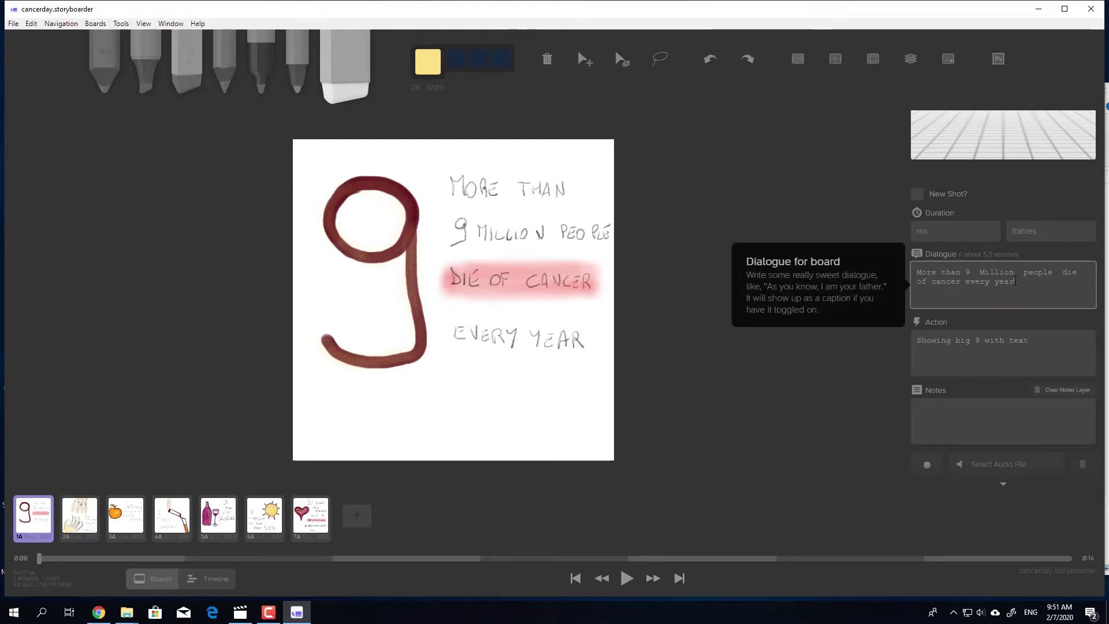
triple_click(974, 344)
left_click(974, 343)
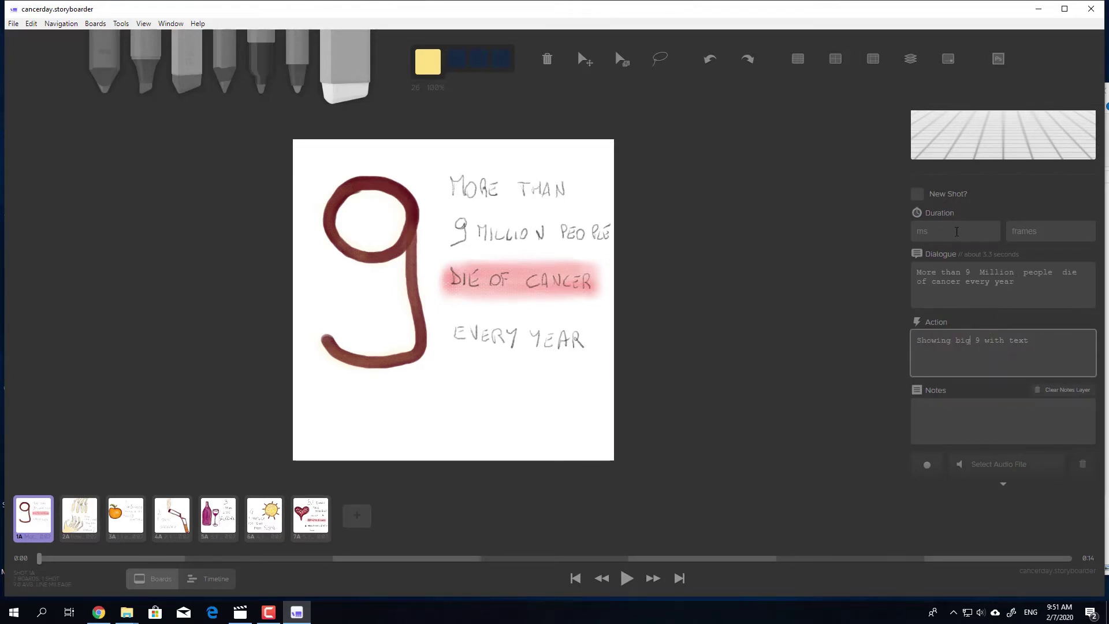
left_click(959, 230)
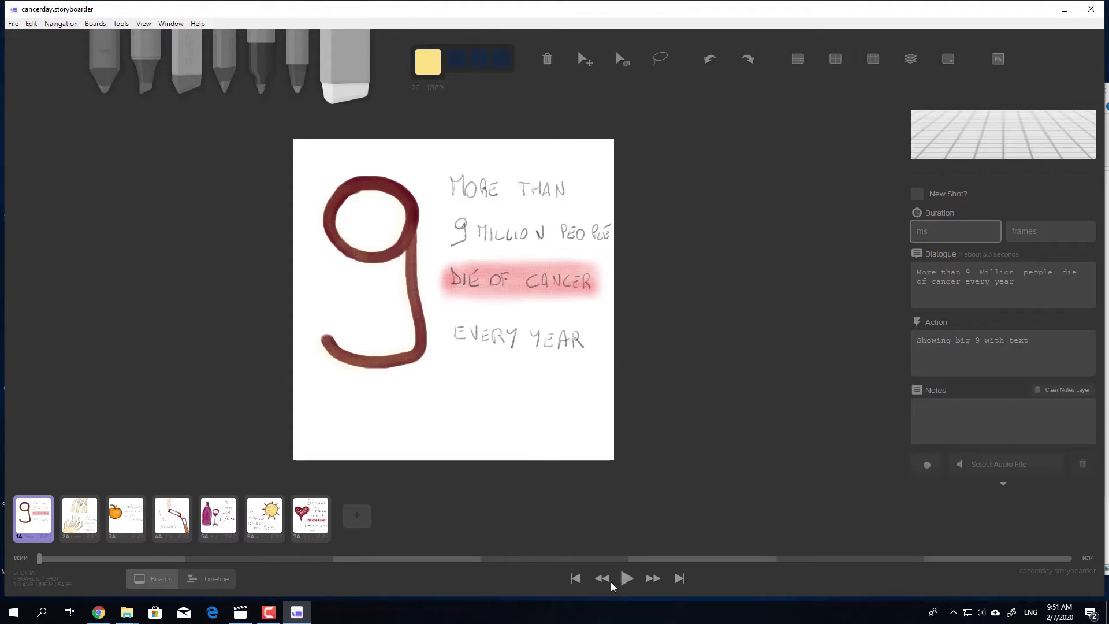
Play the storyboard from the start, pause, then show the heart board 7A.
left_click(577, 581)
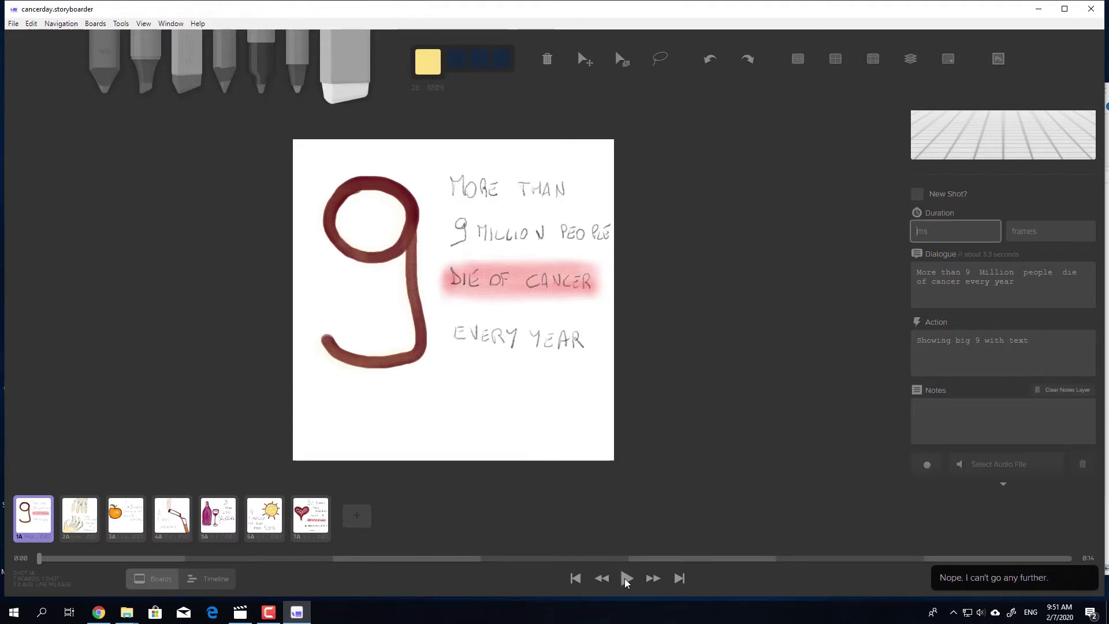
left_click(626, 578)
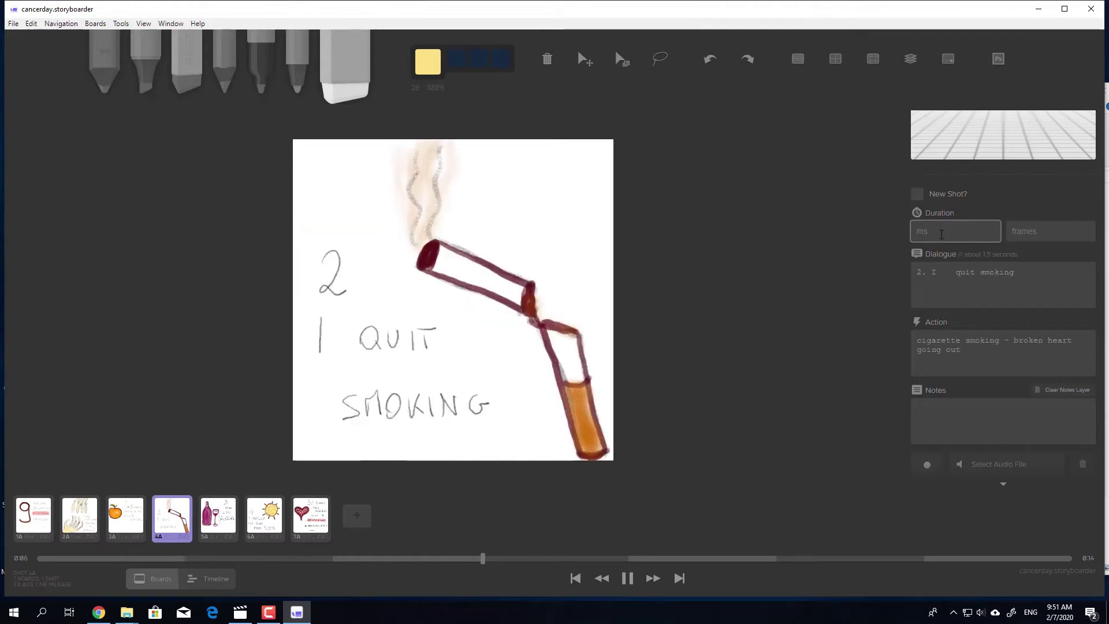
left_click(629, 579)
left_click(576, 578)
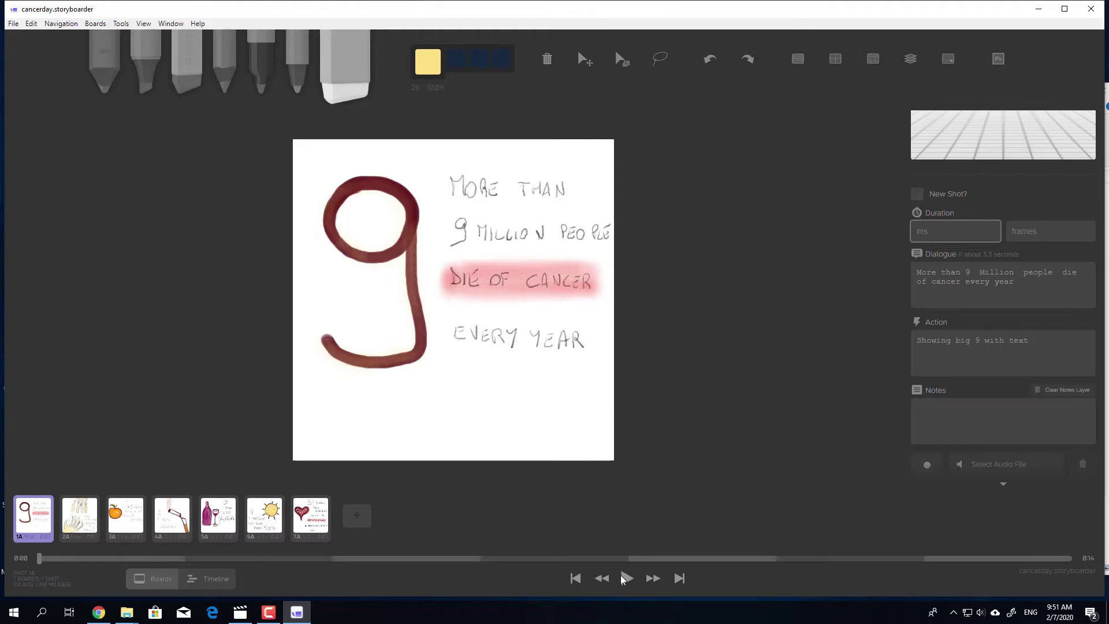
left_click(310, 517)
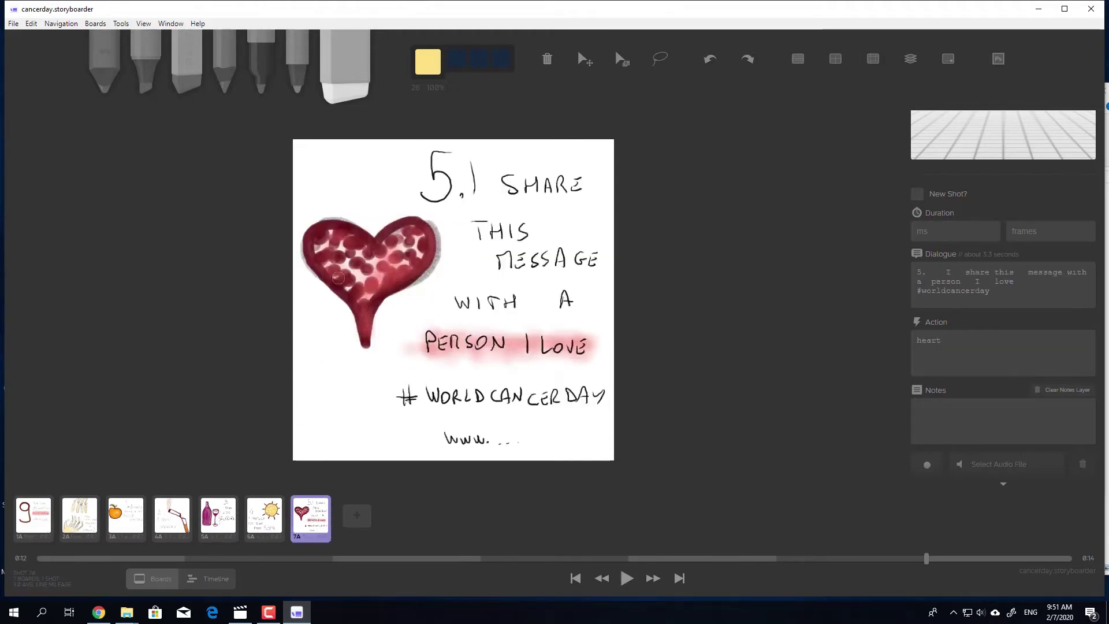
Open the File > Print or export to PDF settings and lay out the boards in 4 columns.
left_click(14, 25)
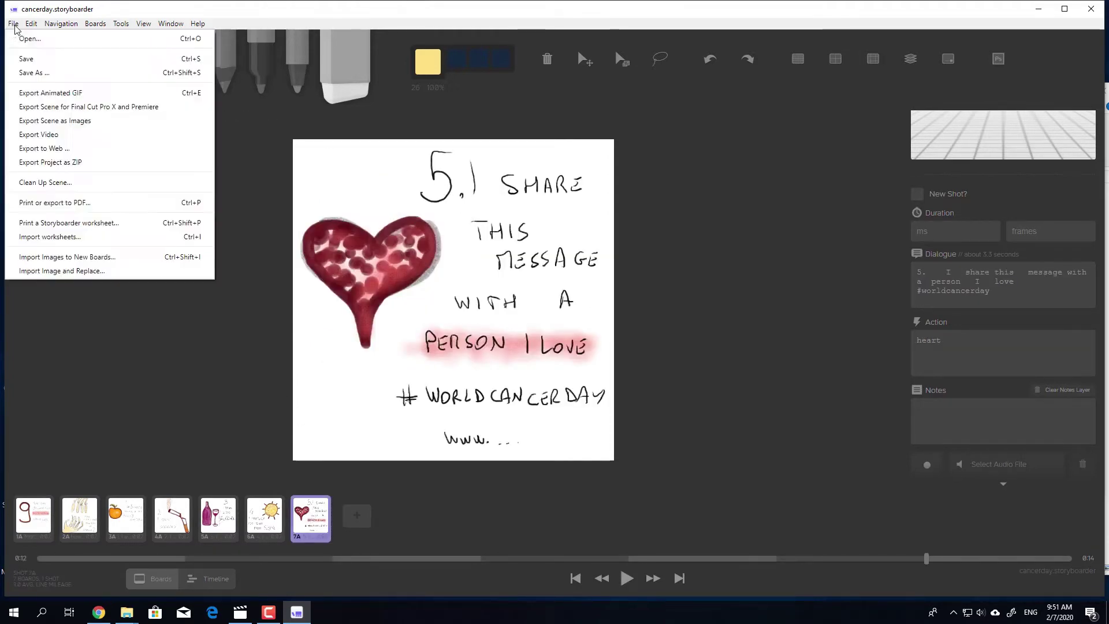
left_click(83, 202)
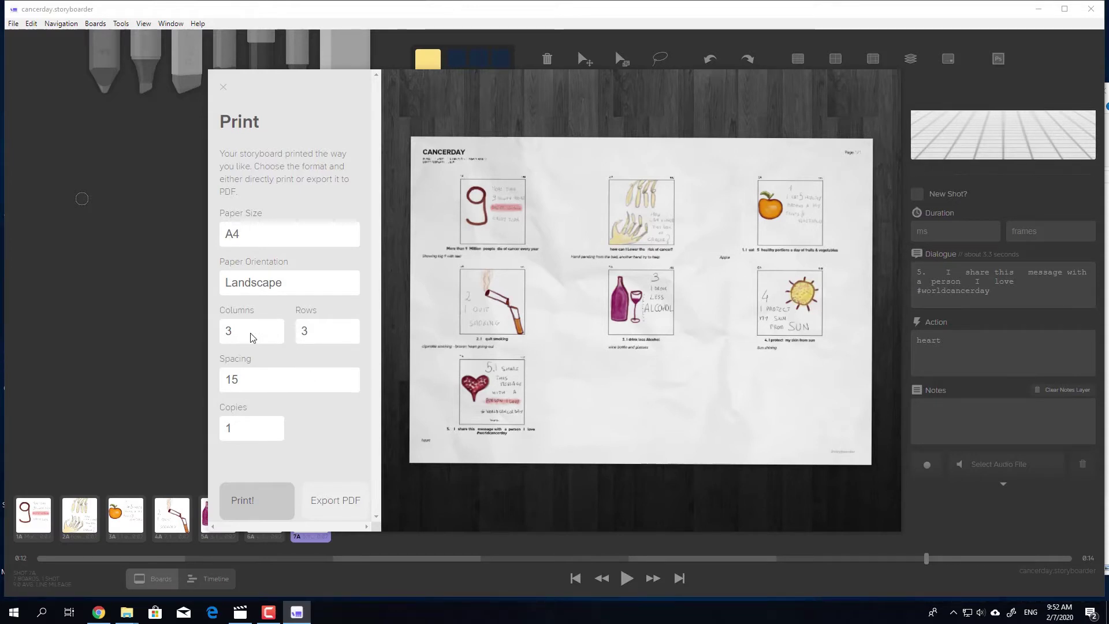
left_click(255, 334)
left_click(260, 396)
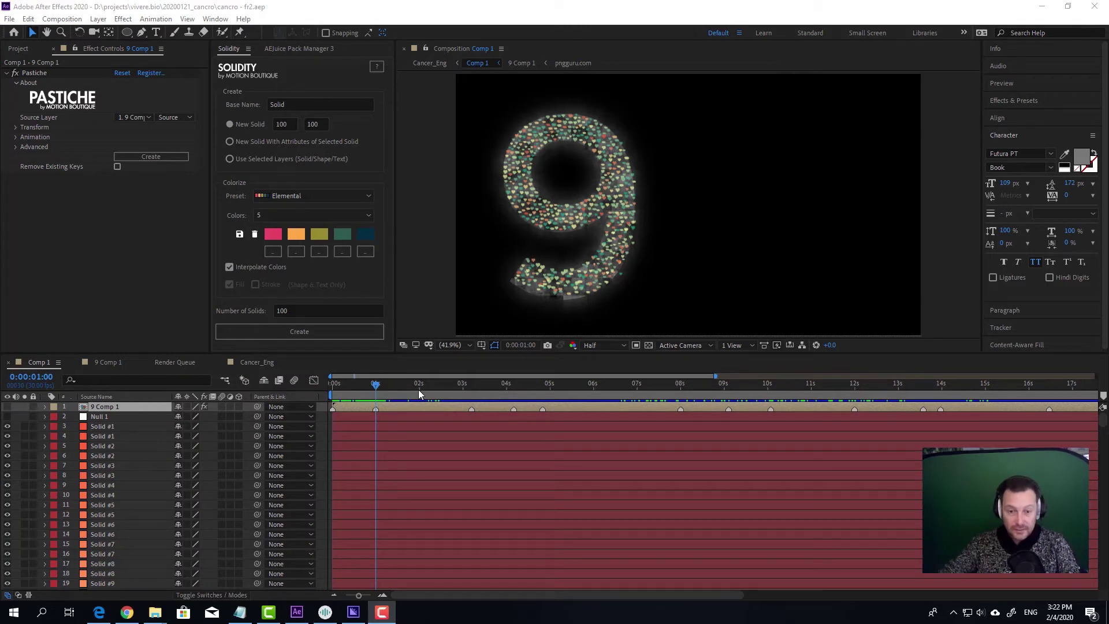
Scrub the morph from 0:00:00:16 to 0:00:00:19, then switch to the Pastiche page in Chrome.
left_click(355, 383)
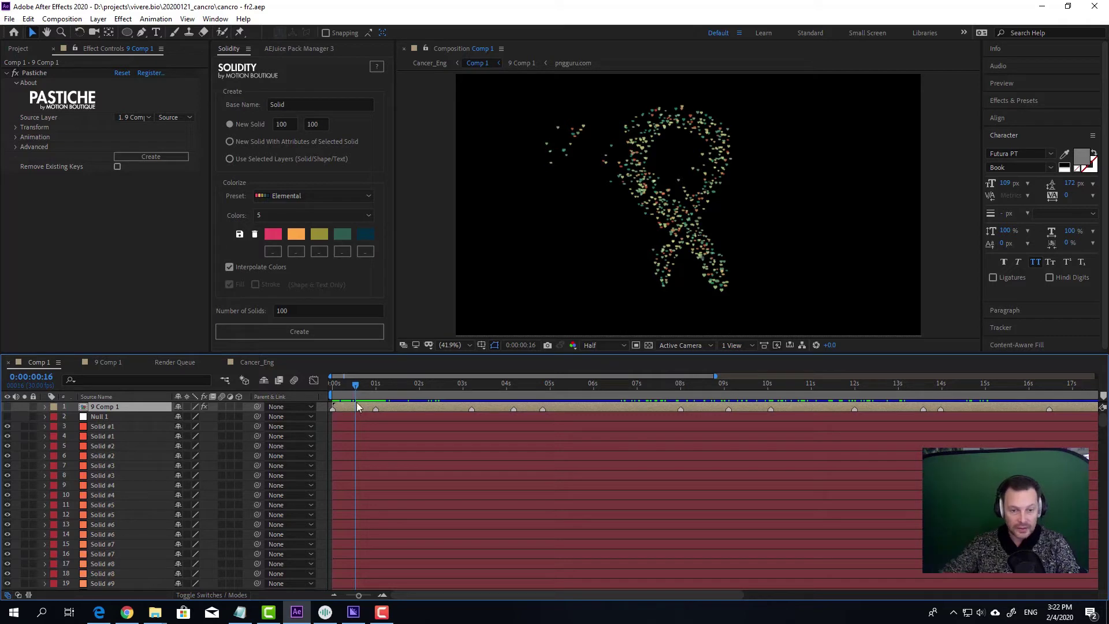
left_click_drag(351, 385, 359, 385)
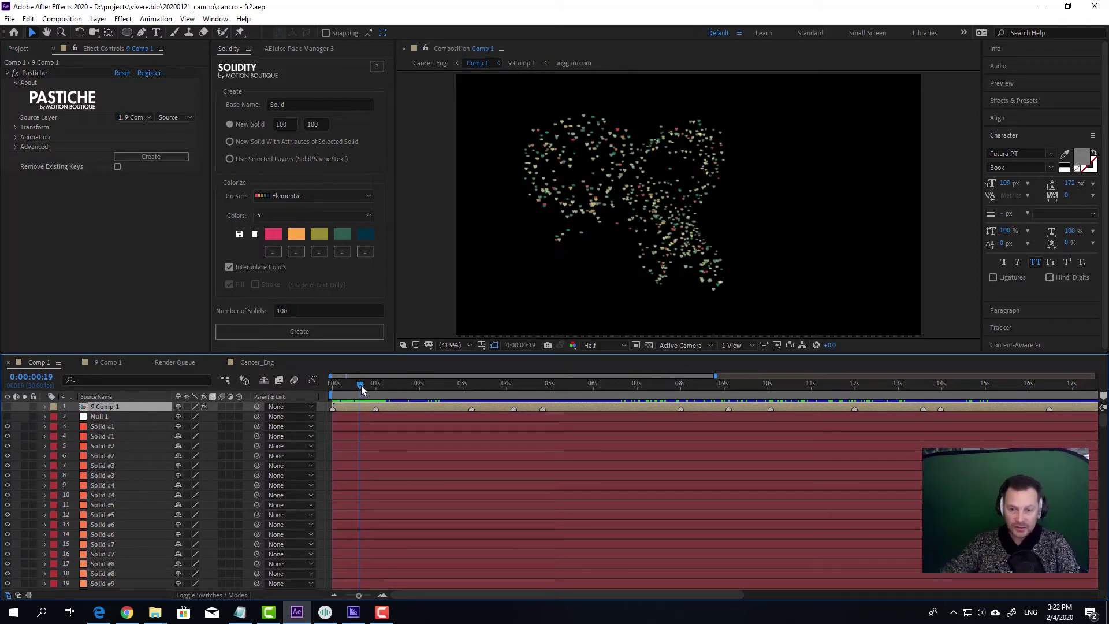
left_click(125, 614)
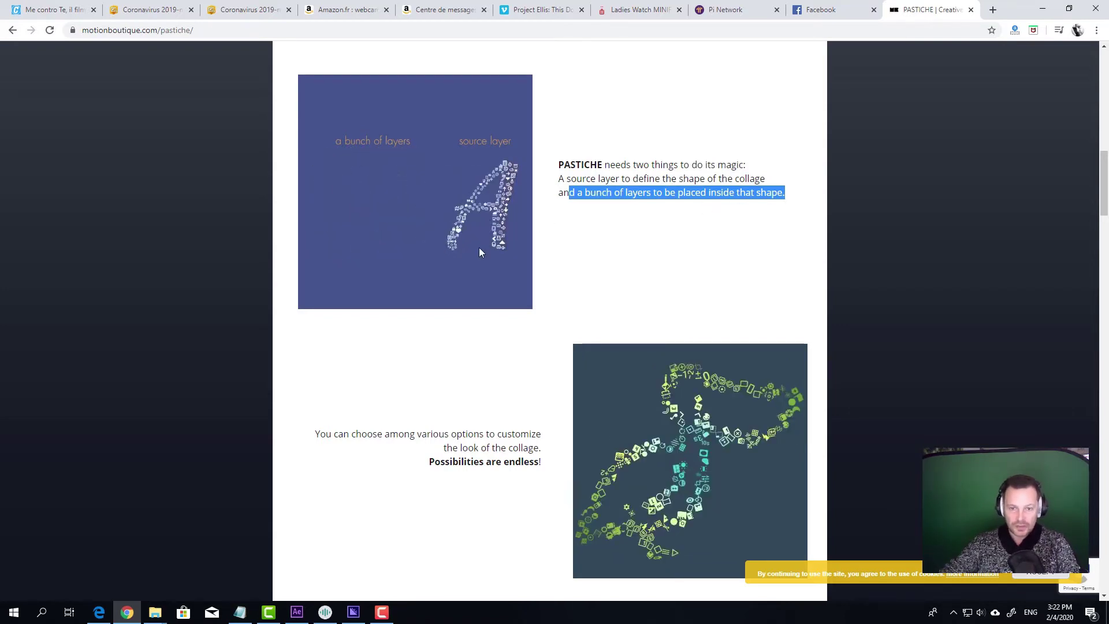
Switch from the Pastiche web page back to the After Effects project.
left_click(296, 617)
left_click(379, 390)
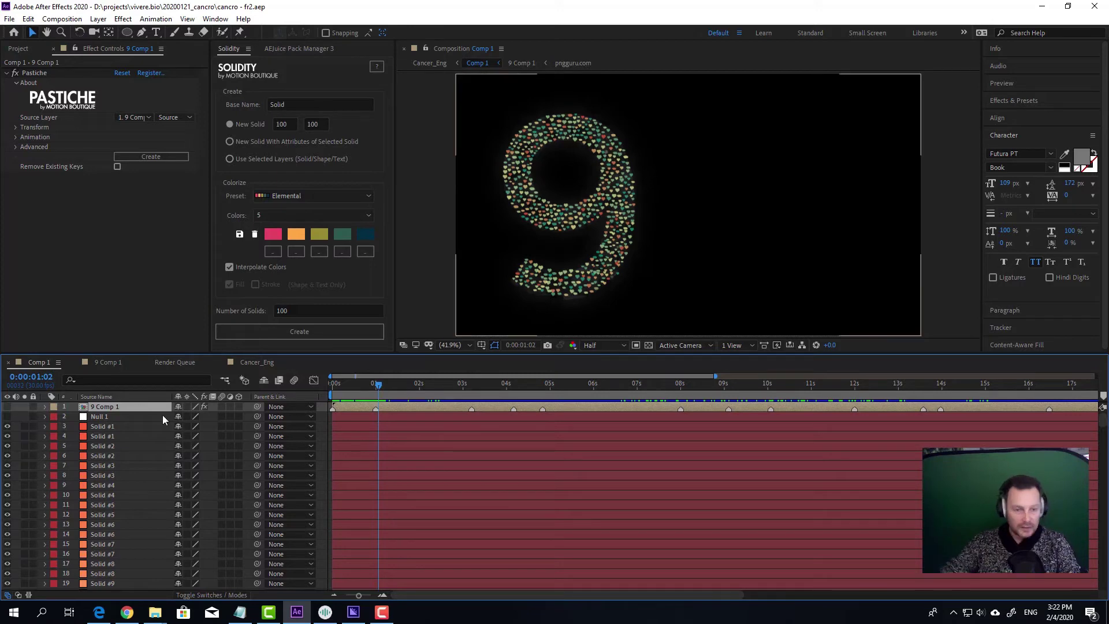
left_click(105, 363)
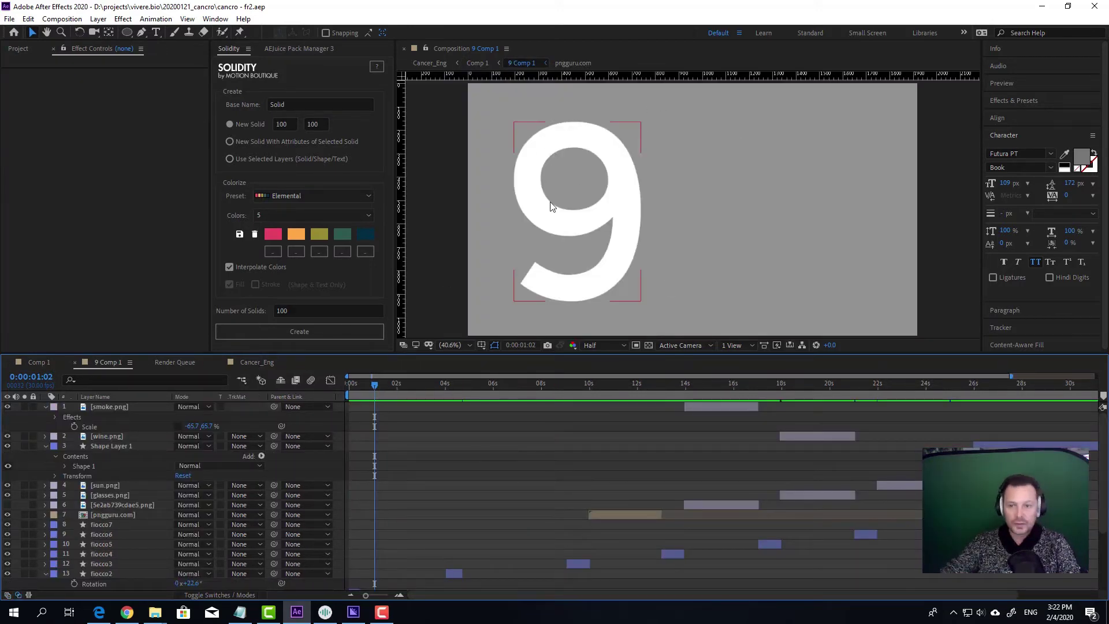
left_click_drag(391, 385, 304, 408)
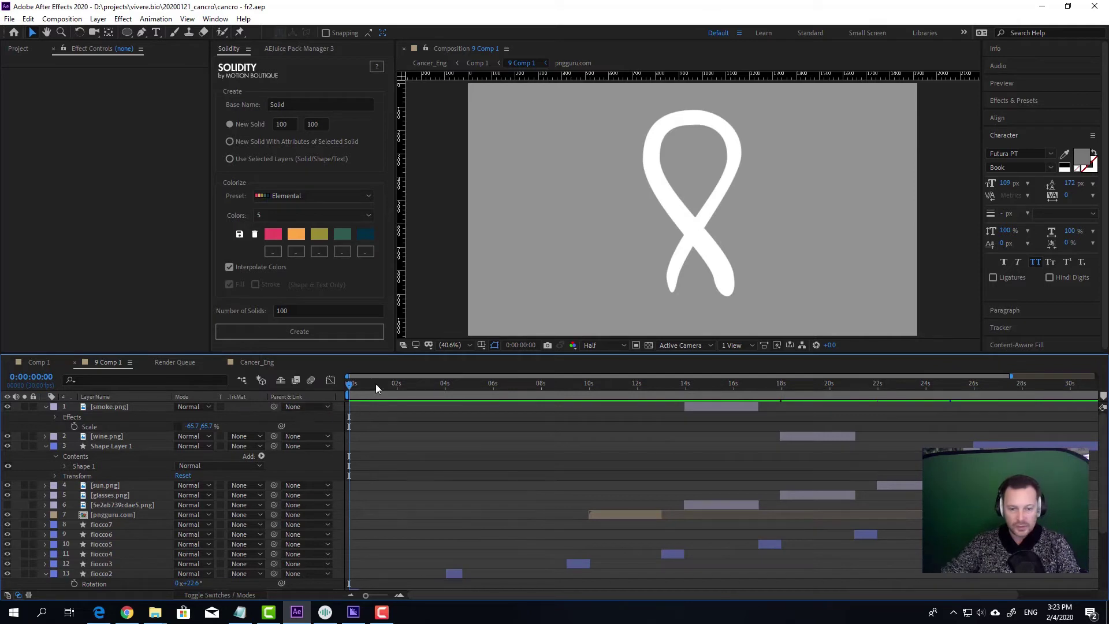
left_click_drag(367, 390, 333, 393)
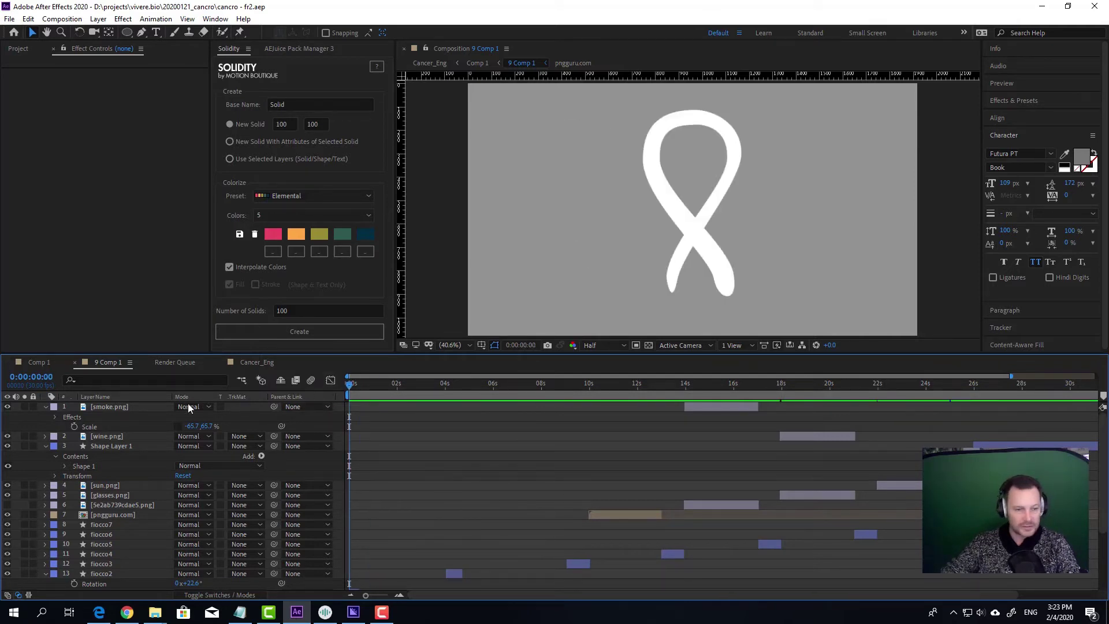
left_click(30, 362)
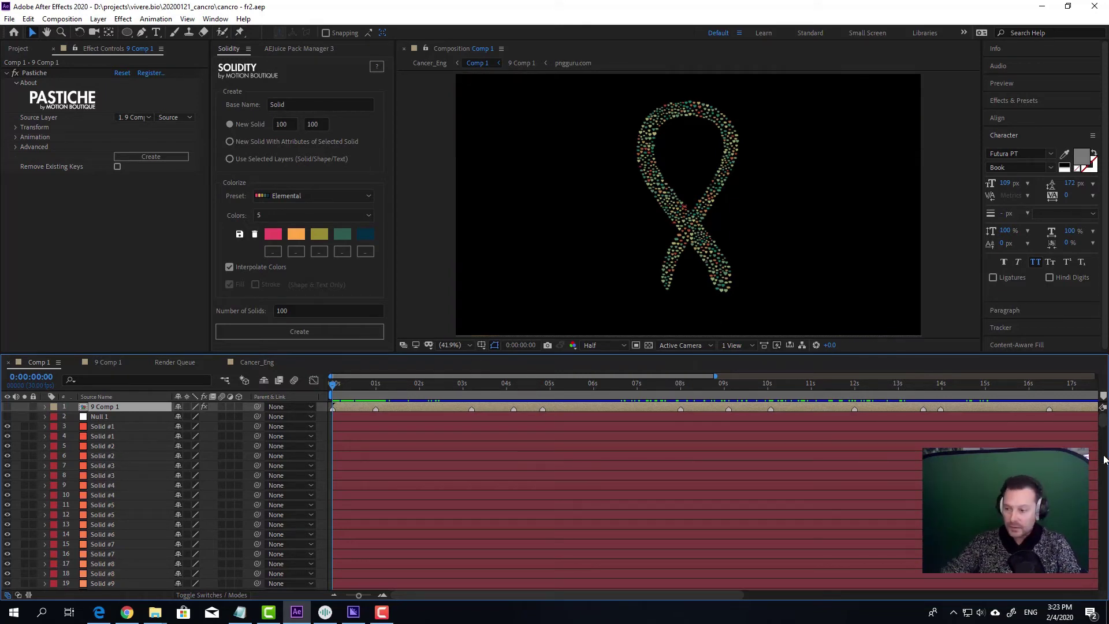
Collapse Comp 1's expanded layer properties and scrub to watch the ribbon morph into the 9.
left_click_drag(1104, 425, 1100, 587)
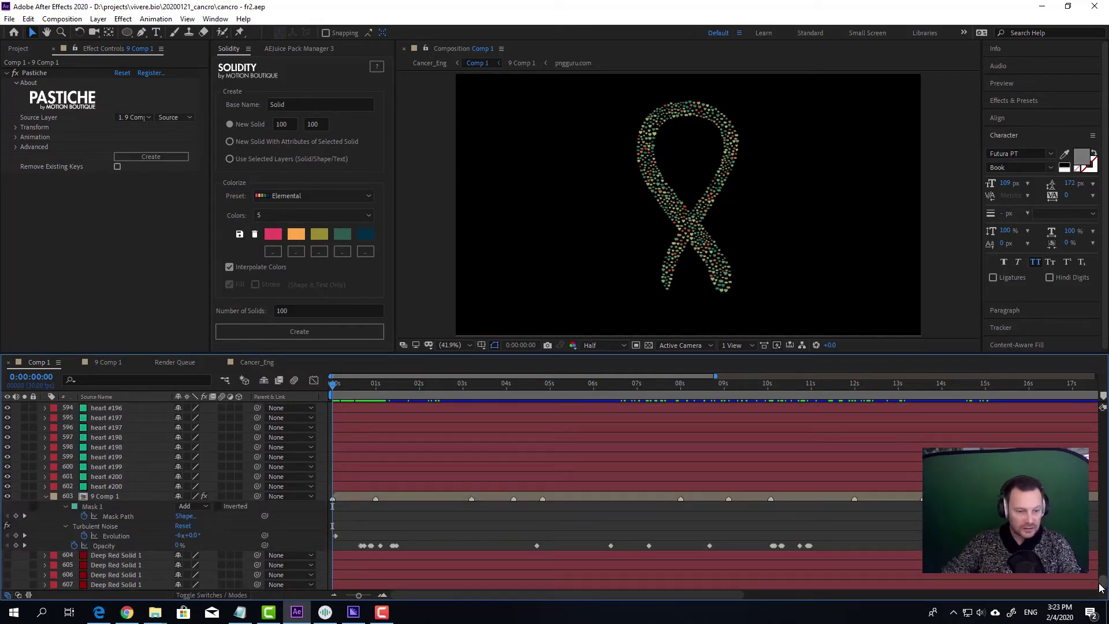
key("ctrl+shift+bracketright")
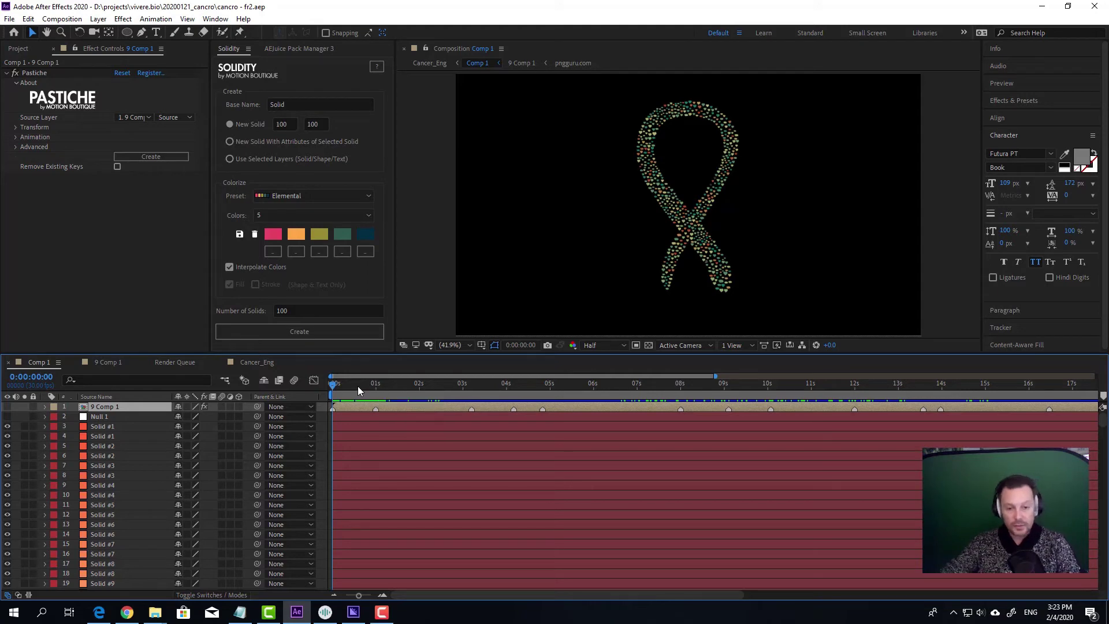
mouse_move(360, 383)
left_mouse_down()
mouse_move(401, 386)
mouse_move(362, 386)
left_mouse_up()
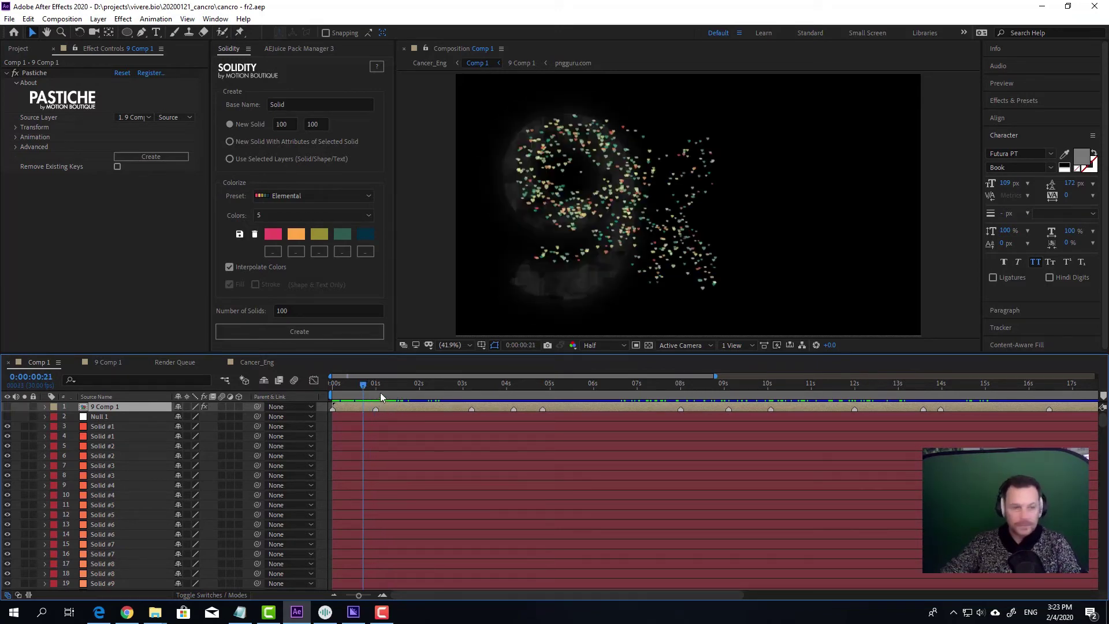
Expand Pastiche's Animation group and scrub Comp 1 forward to 0:00:16:14 through the hands and bottle shapes.
left_click(16, 137)
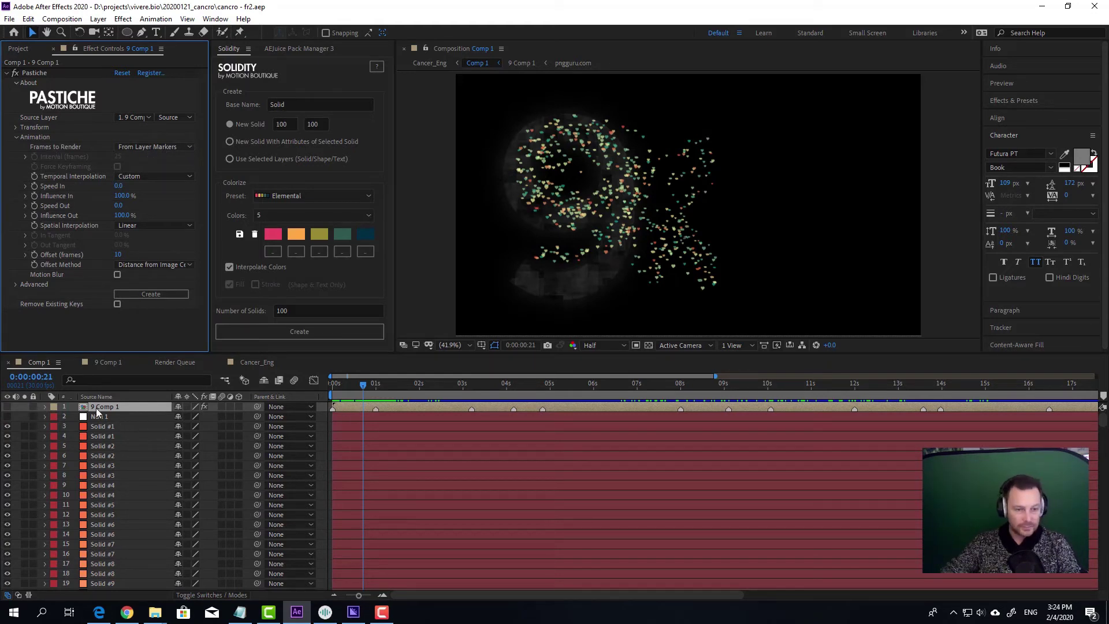
left_click(376, 386)
left_click_drag(376, 386, 680, 392)
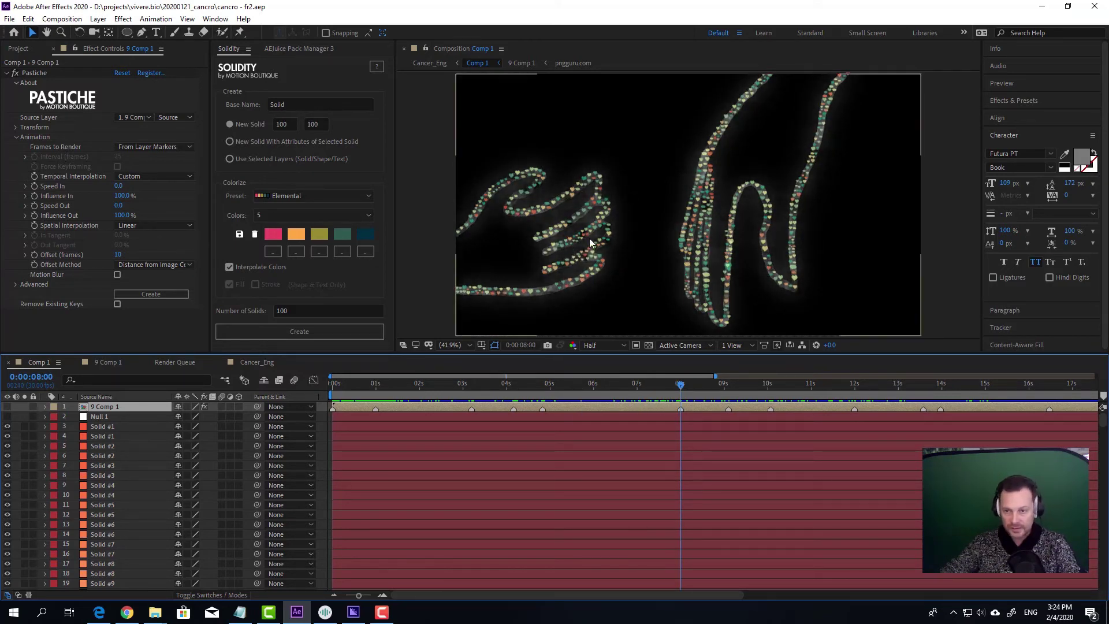
left_click_drag(680, 386, 1049, 389)
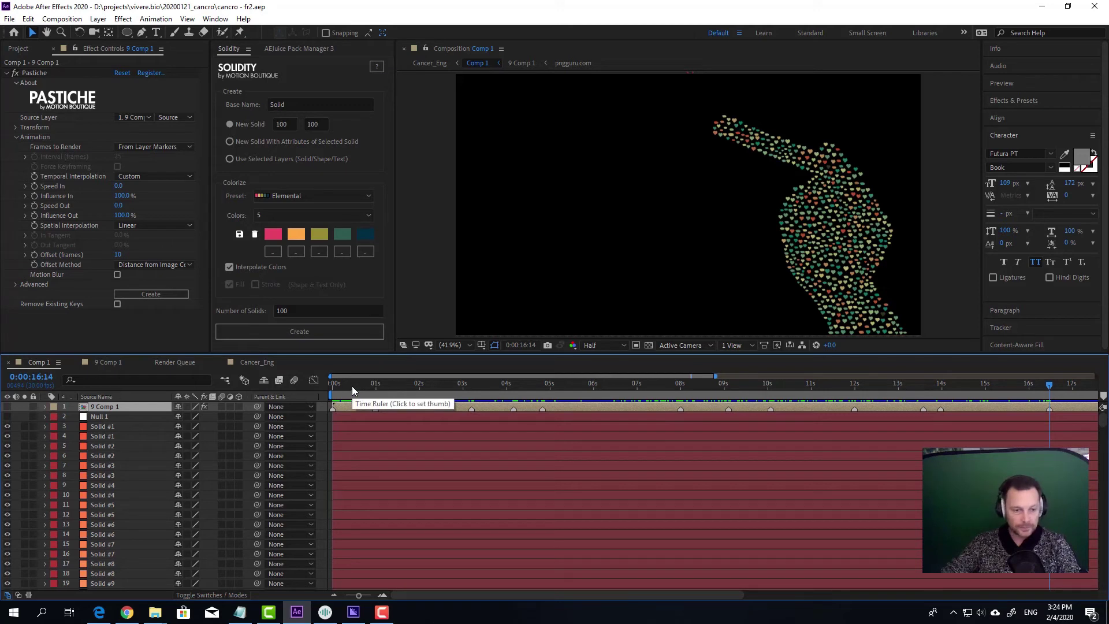
Collapse Pastiche's Animation group, scrub through the 9 forming, then rewind to the opening ribbon.
left_click(14, 139)
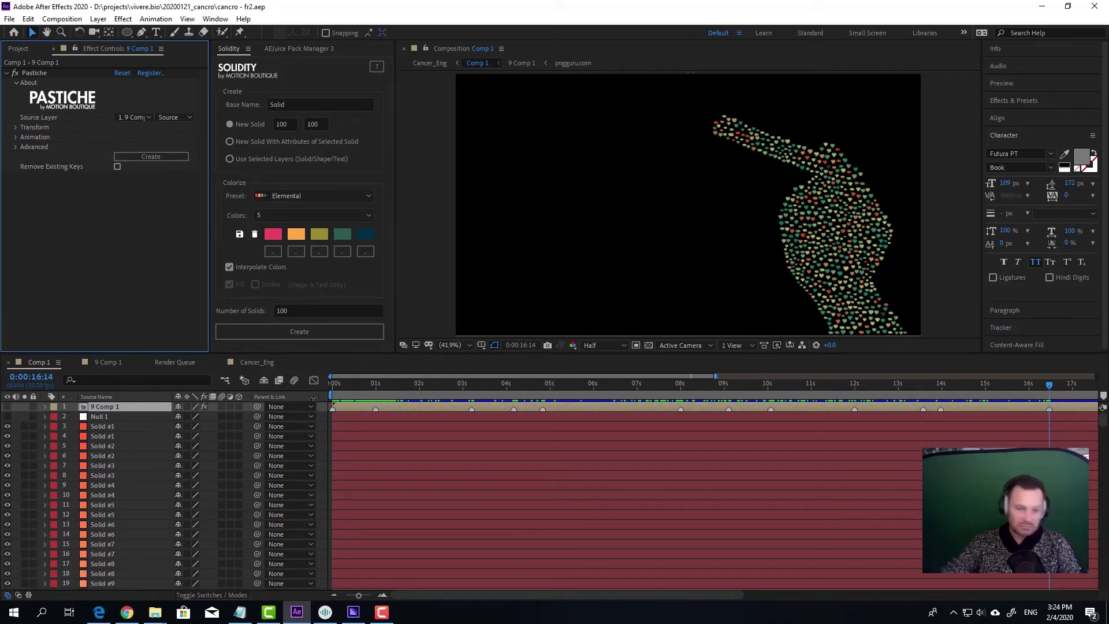
left_click_drag(348, 385, 500, 397)
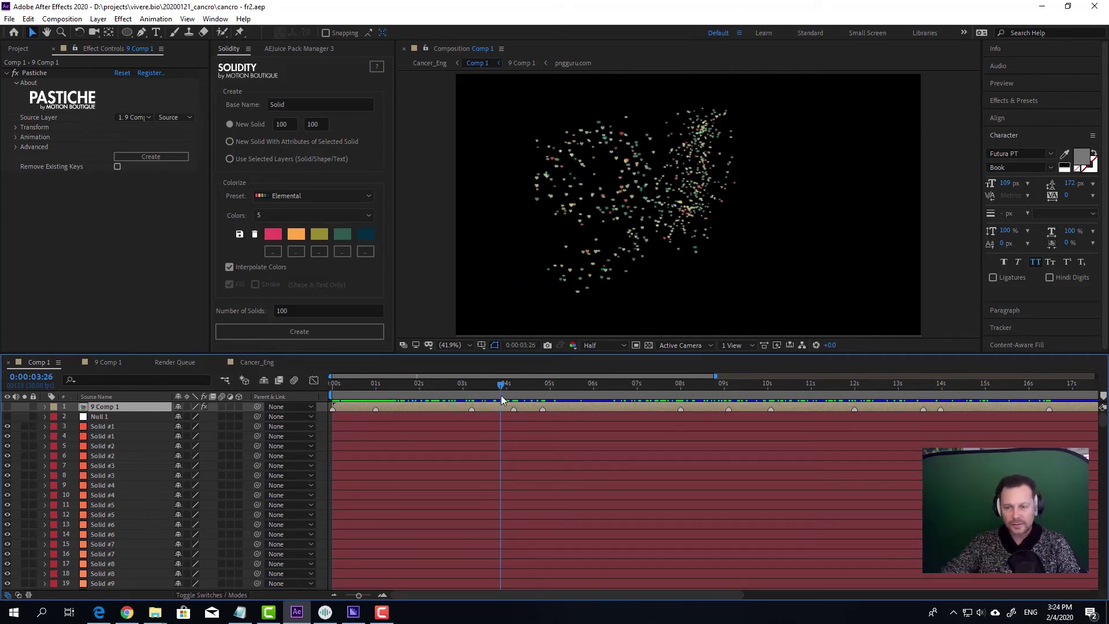
left_click_drag(376, 385, 502, 395)
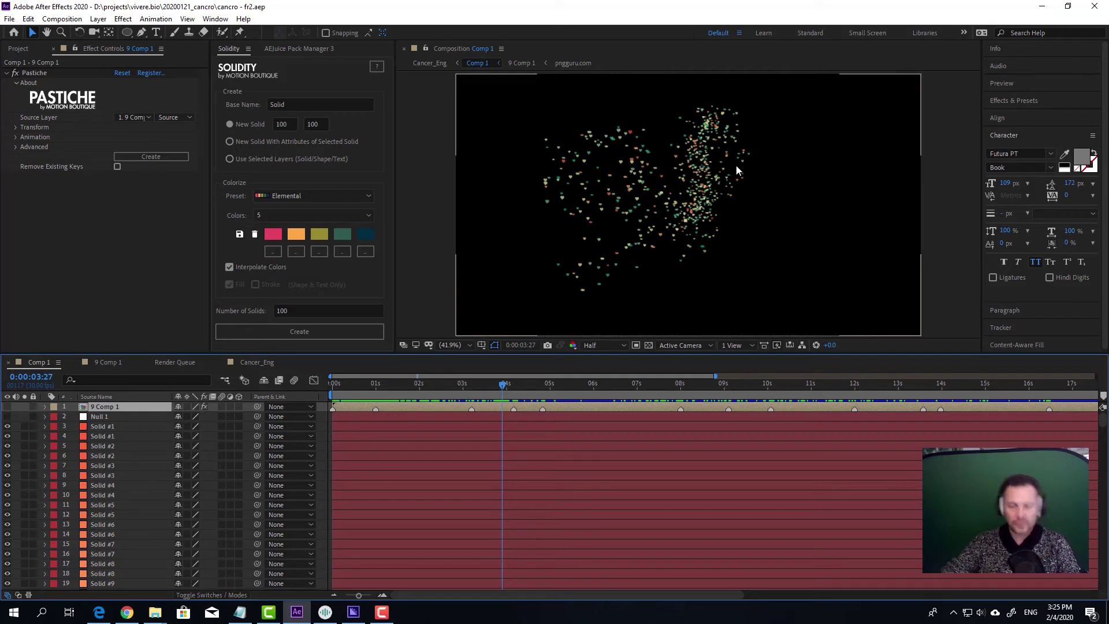
left_click(389, 387)
left_click_drag(389, 387, 320, 395)
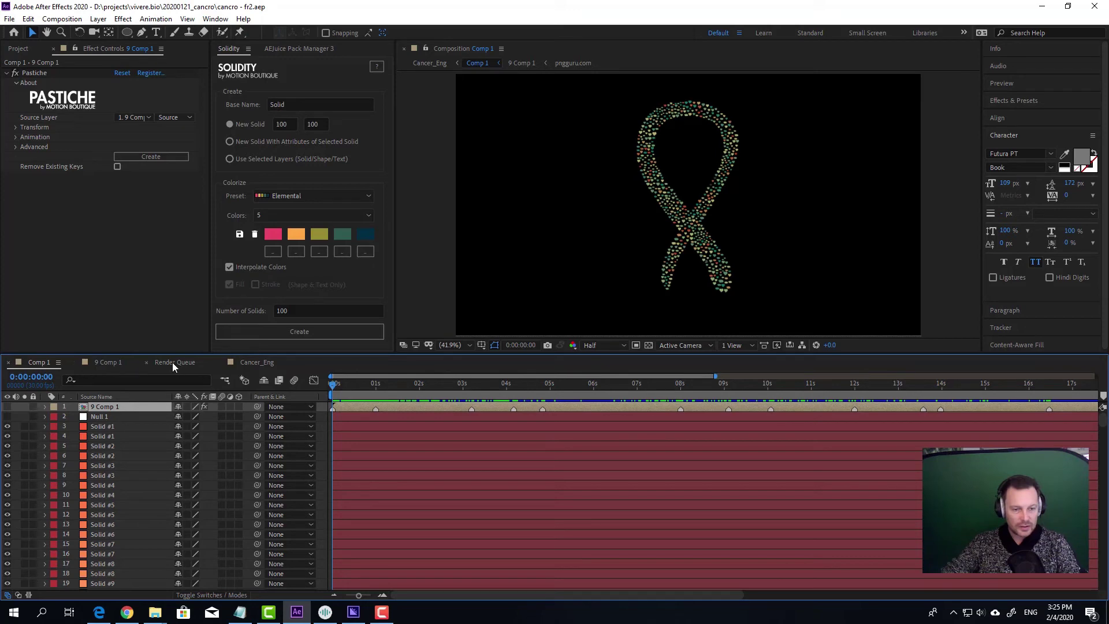
Switch via 9 Comp 1 to Cancer_Eng and preview its opening and DIE OF CANCER slides.
left_click(106, 362)
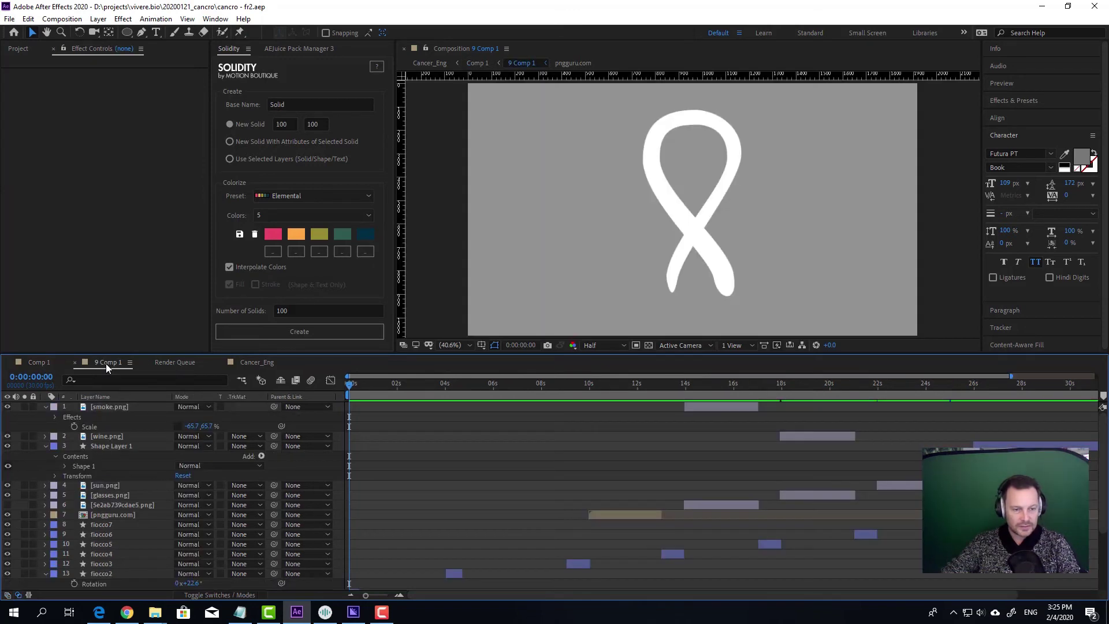
left_click(264, 362)
mouse_move(379, 387)
left_mouse_down()
mouse_move(411, 387)
mouse_move(359, 387)
mouse_move(370, 386)
left_mouse_up()
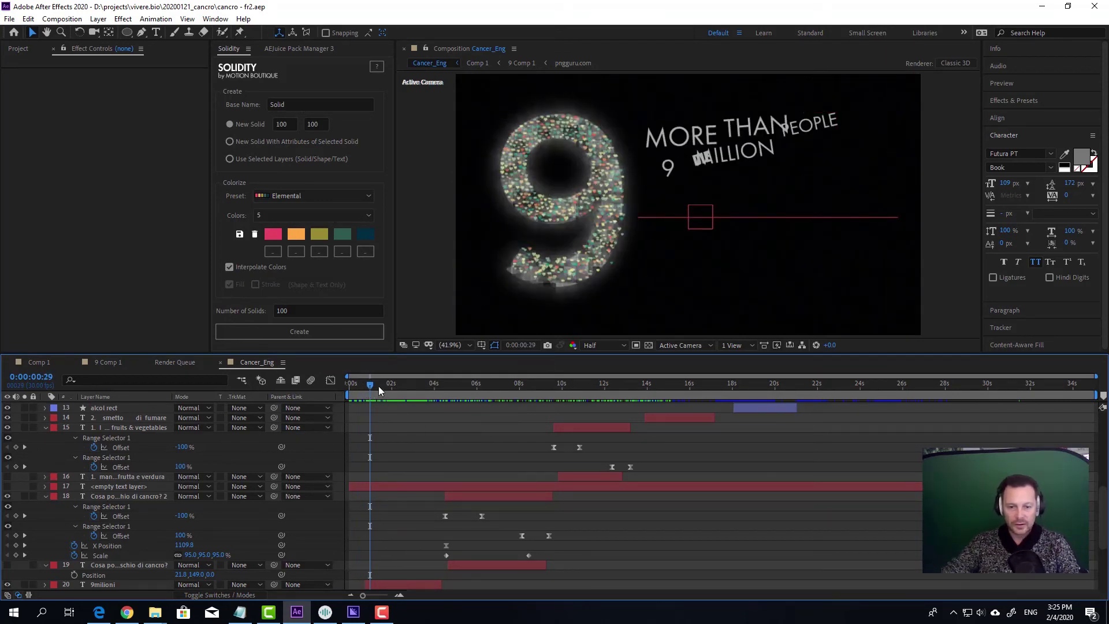
left_click_drag(379, 386, 416, 390)
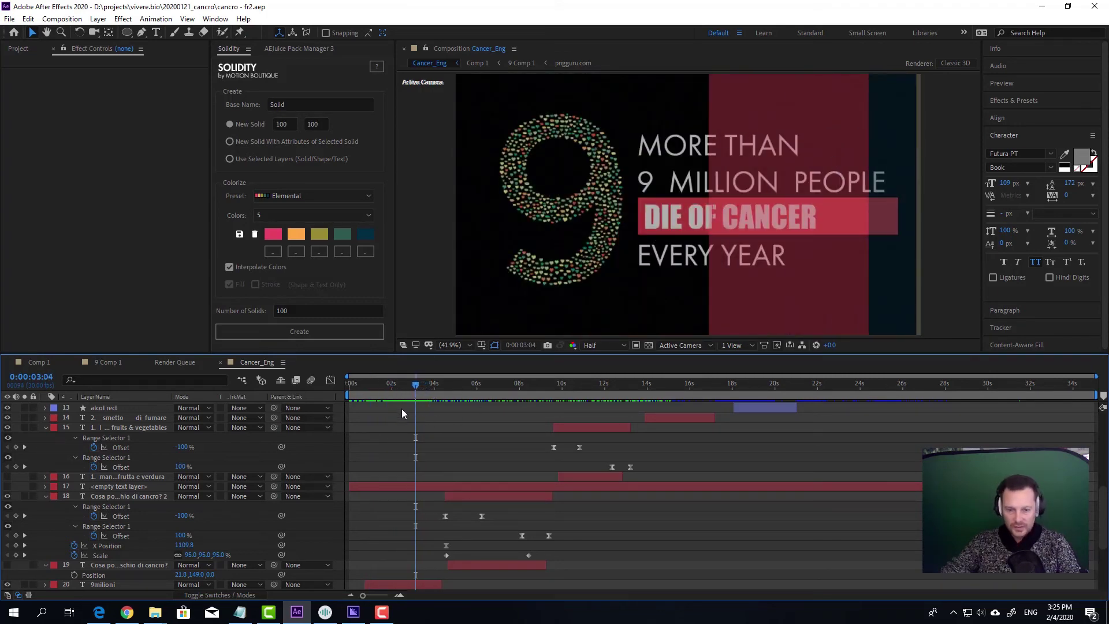
key("space")
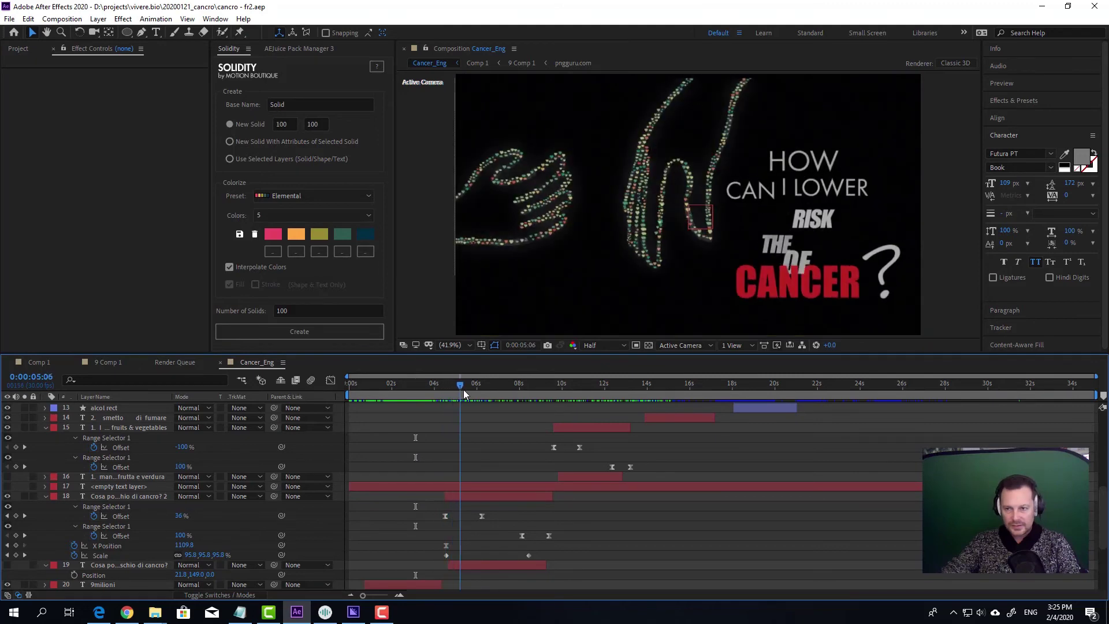
left_click_drag(466, 392, 553, 394)
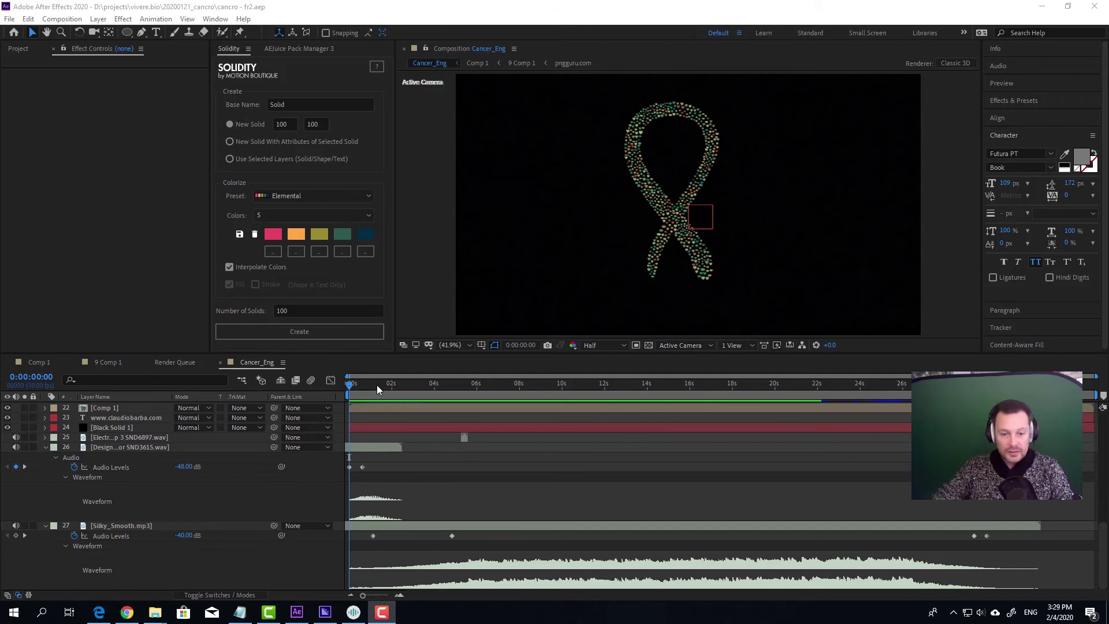
Check the 9 million people slide, then scrub the Cancer_Eng playhead back to 0:00:00:00.
left_click(344, 388)
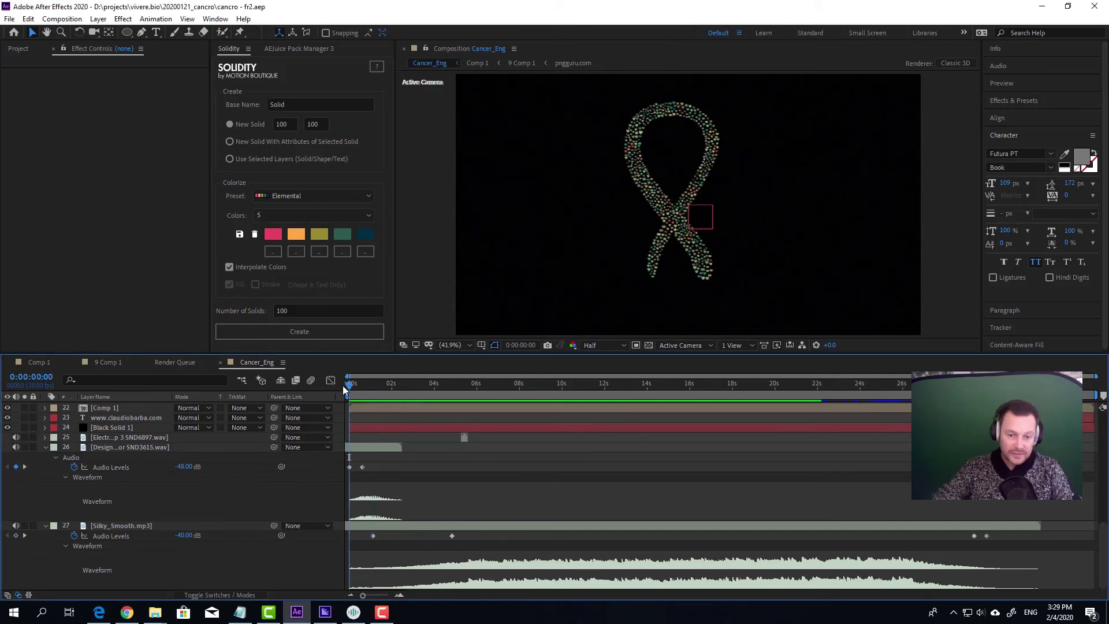
left_click_drag(377, 384, 342, 384)
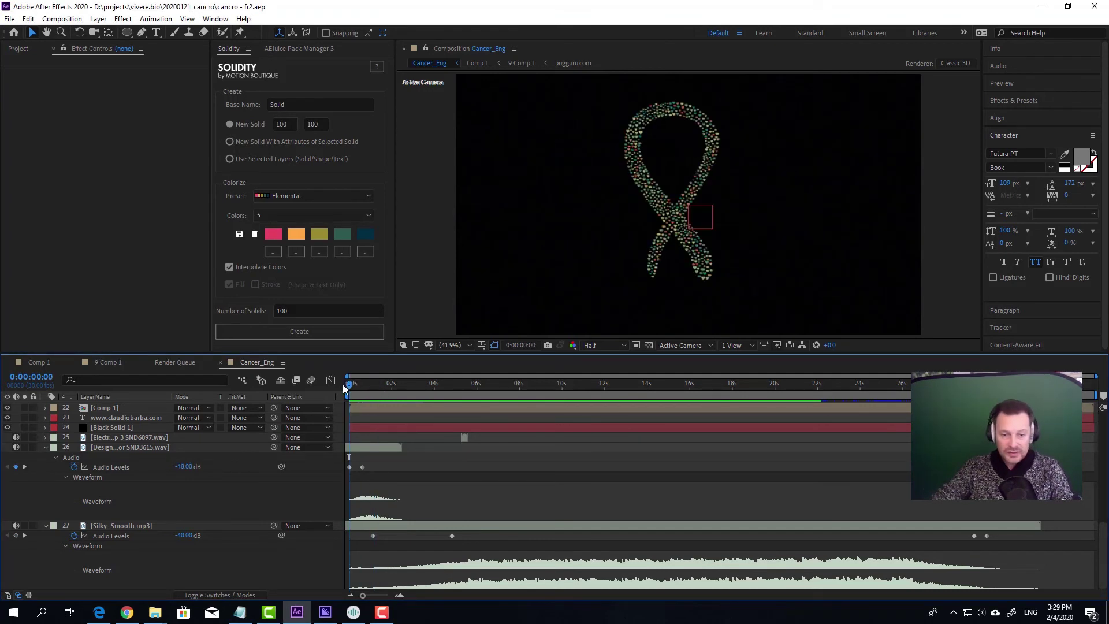
Audition Electronic Dance Loop 02 and drag a waveform section into After Effects as music.
left_click(353, 613)
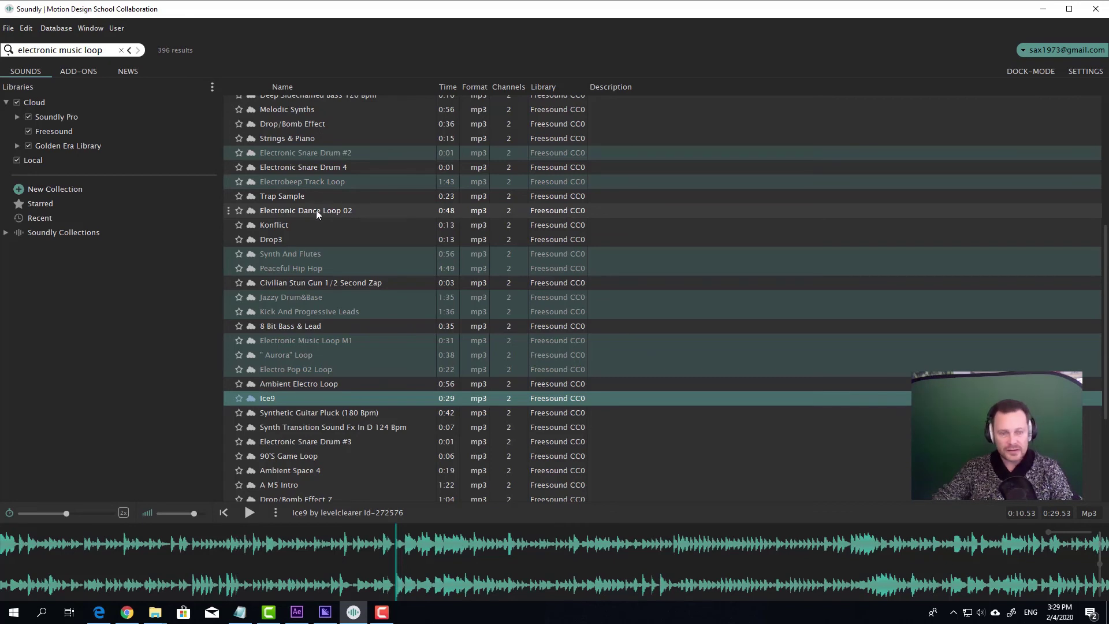
left_click(290, 210)
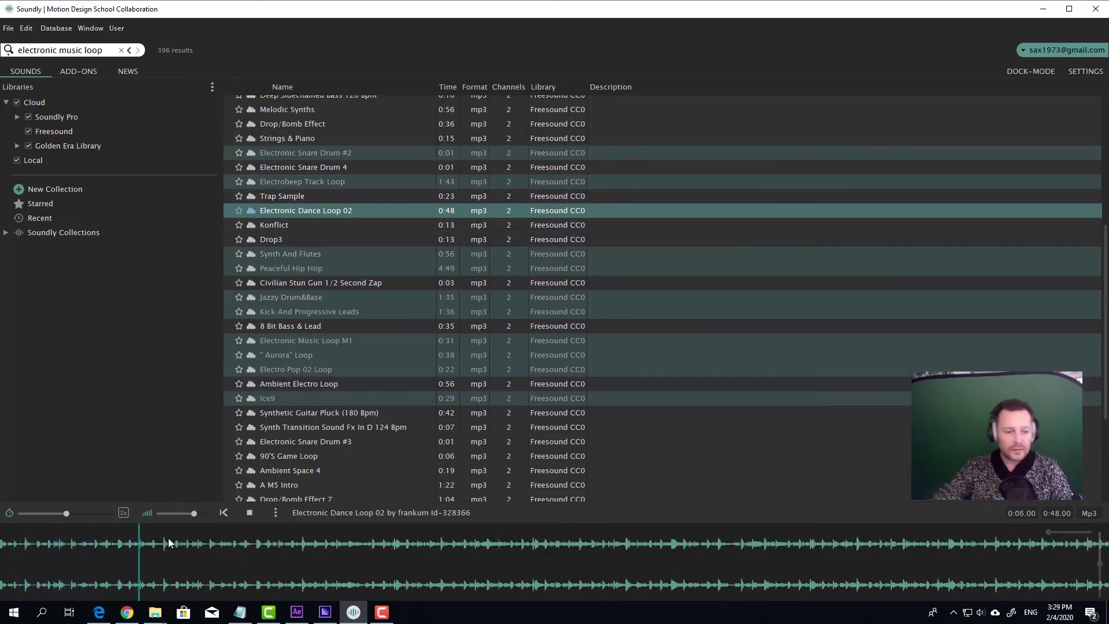
left_click_drag(113, 549, 344, 548)
left_click_drag(220, 547, 349, 436)
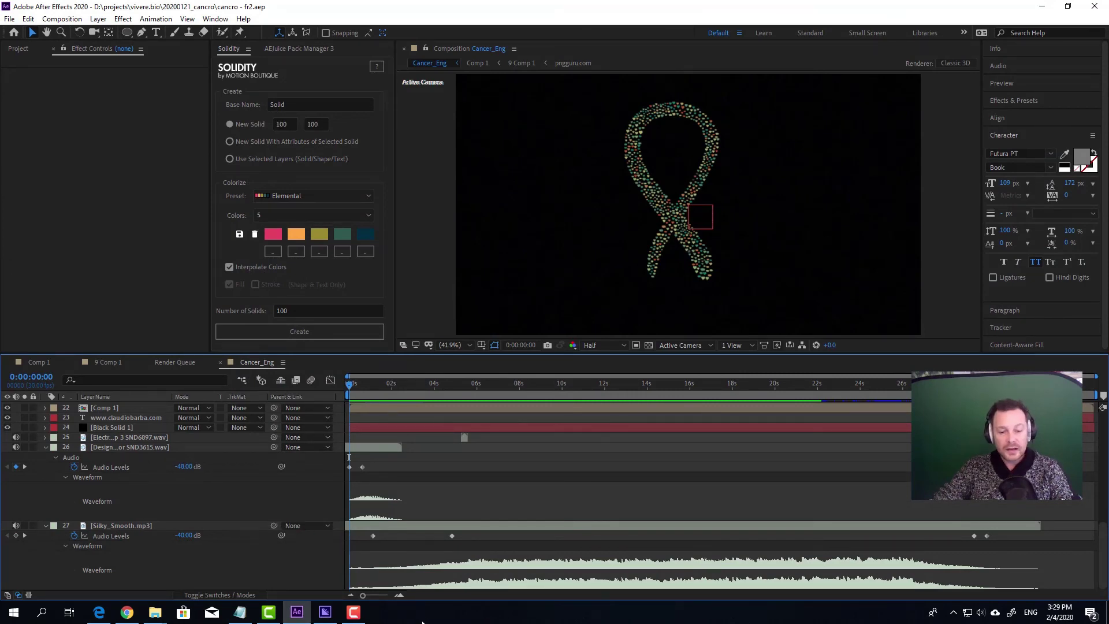
left_click(381, 612)
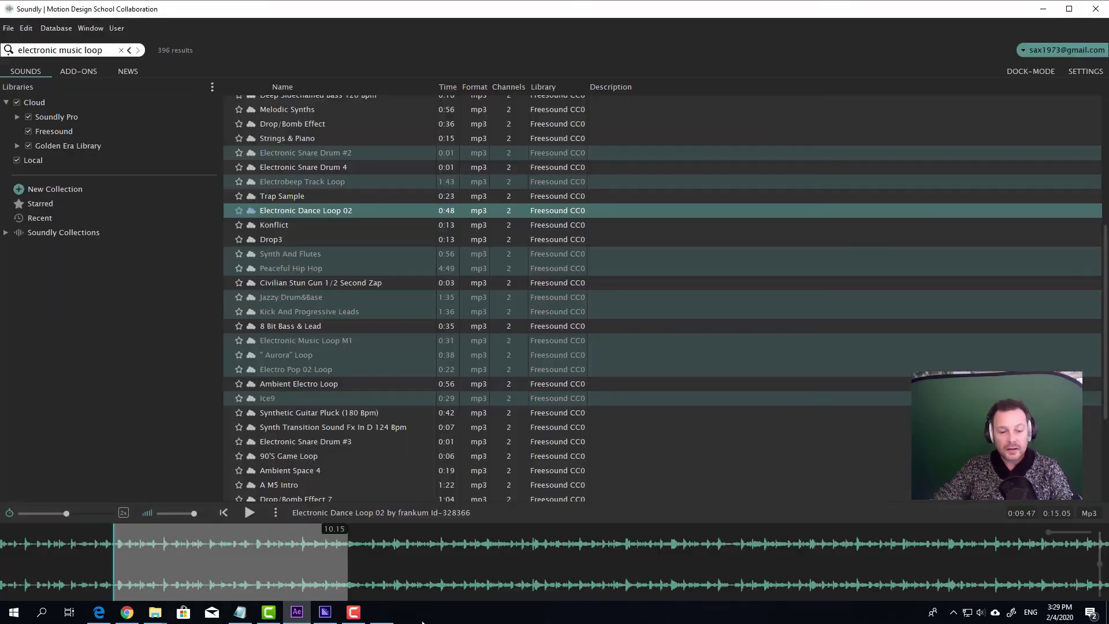
left_click(297, 613)
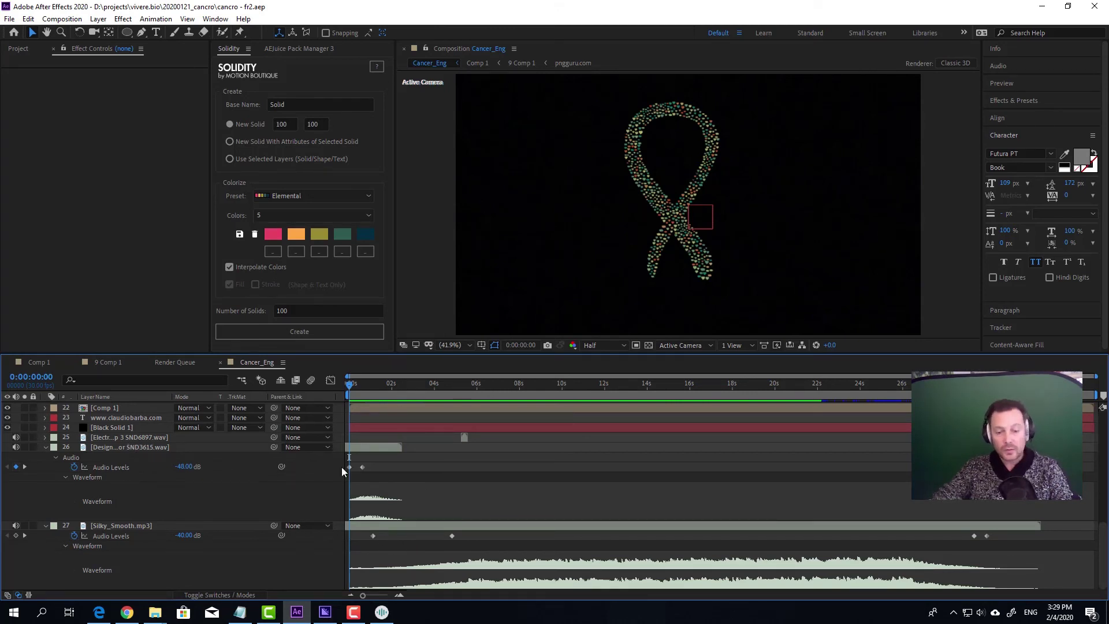
Preview Cancer_Eng once, then add it to the Adobe Media Encoder queue.
key("space")
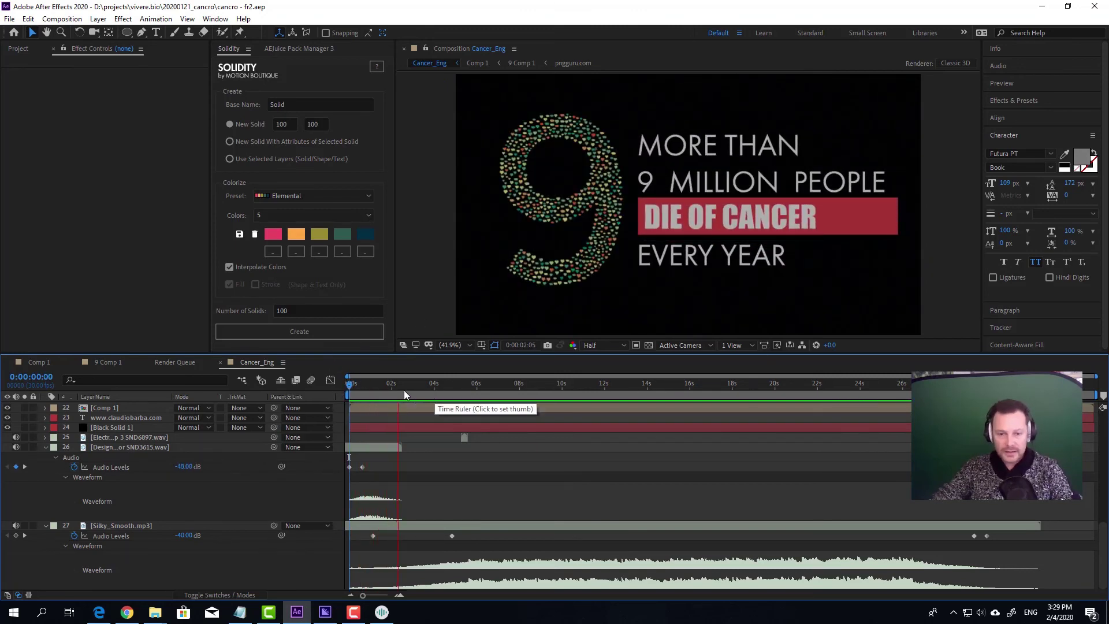
key("space")
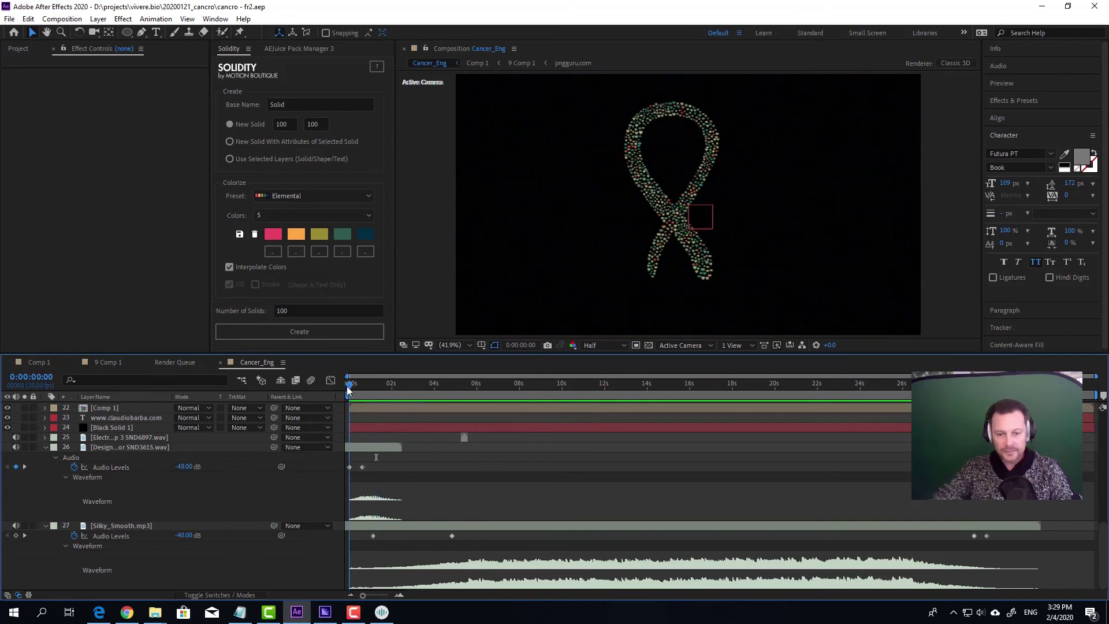
left_click(62, 18)
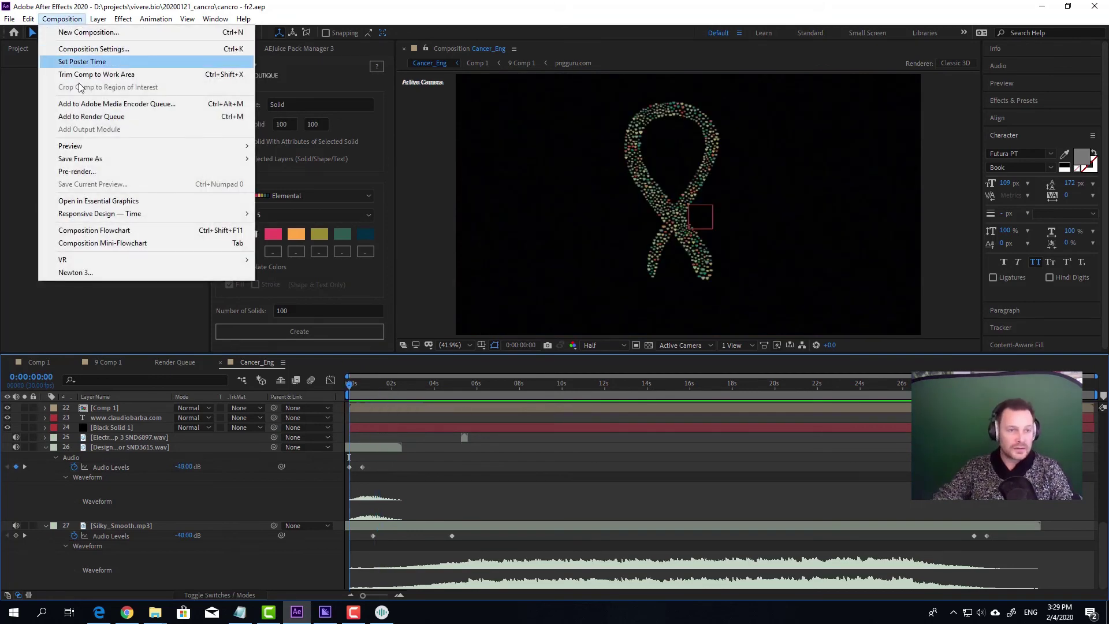
left_click(110, 105)
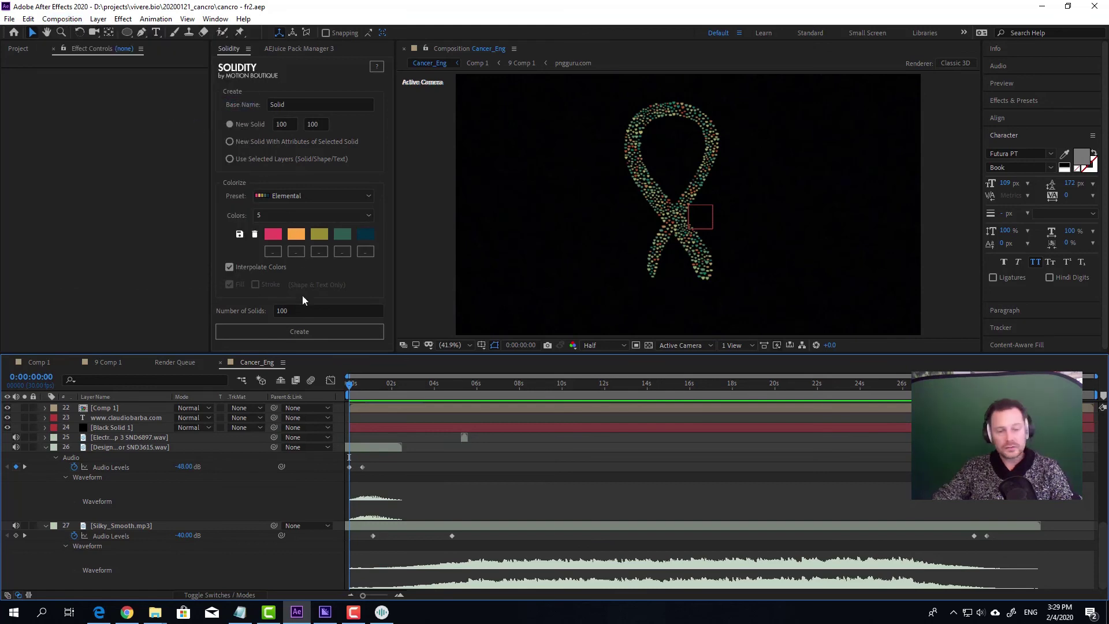